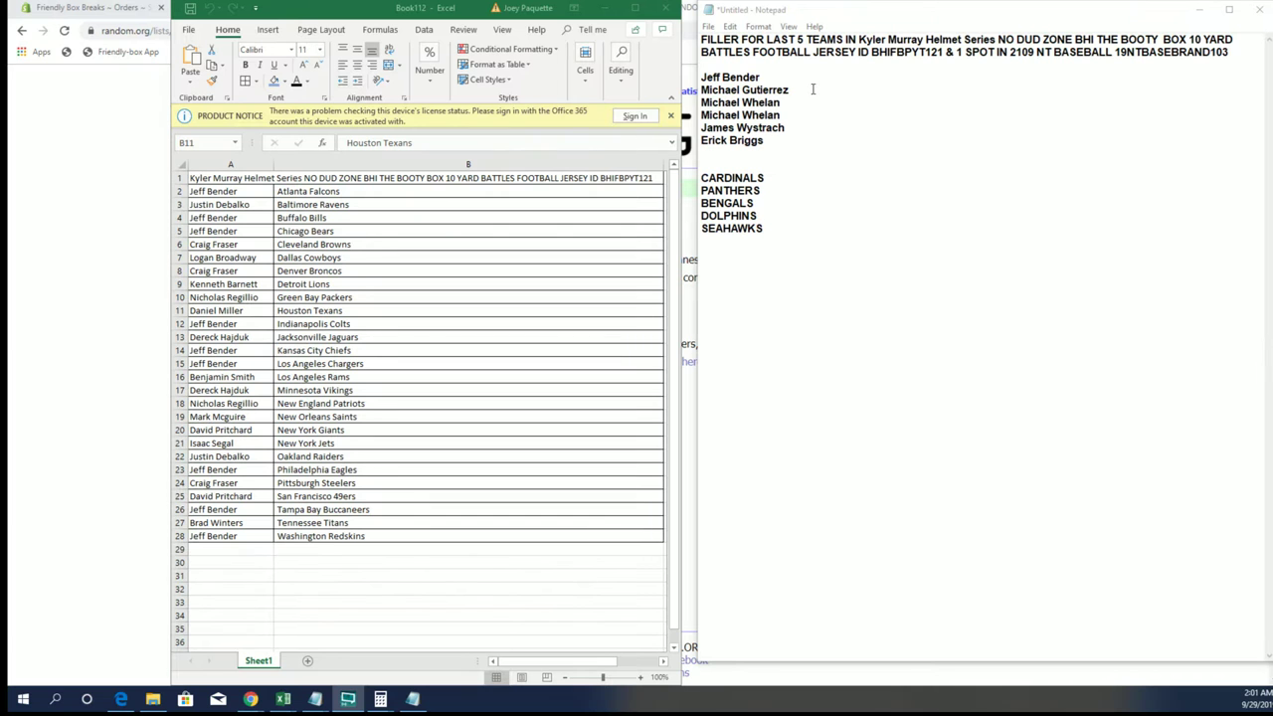
- Copy the six filler names, Jeff Bender through Erick Briggs, from Notepad
click(842, 144)
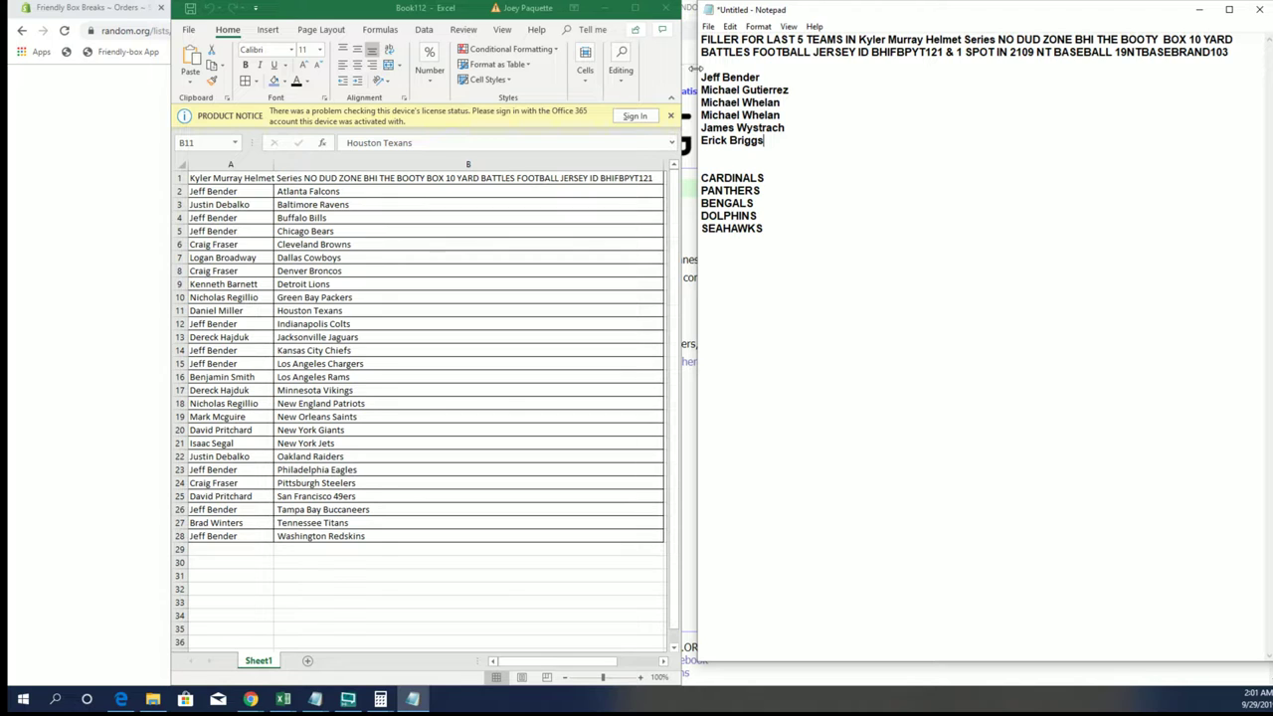
drag(703, 76, 793, 149)
right_click(760, 121)
click(806, 163)
click(717, 329)
- Paste the six names into the List Randomizer's list field
click(140, 282)
click(400, 398)
right_click(400, 399)
click(449, 505)
- Zoom in the page and shuffle the six names repeatedly
click(347, 613)
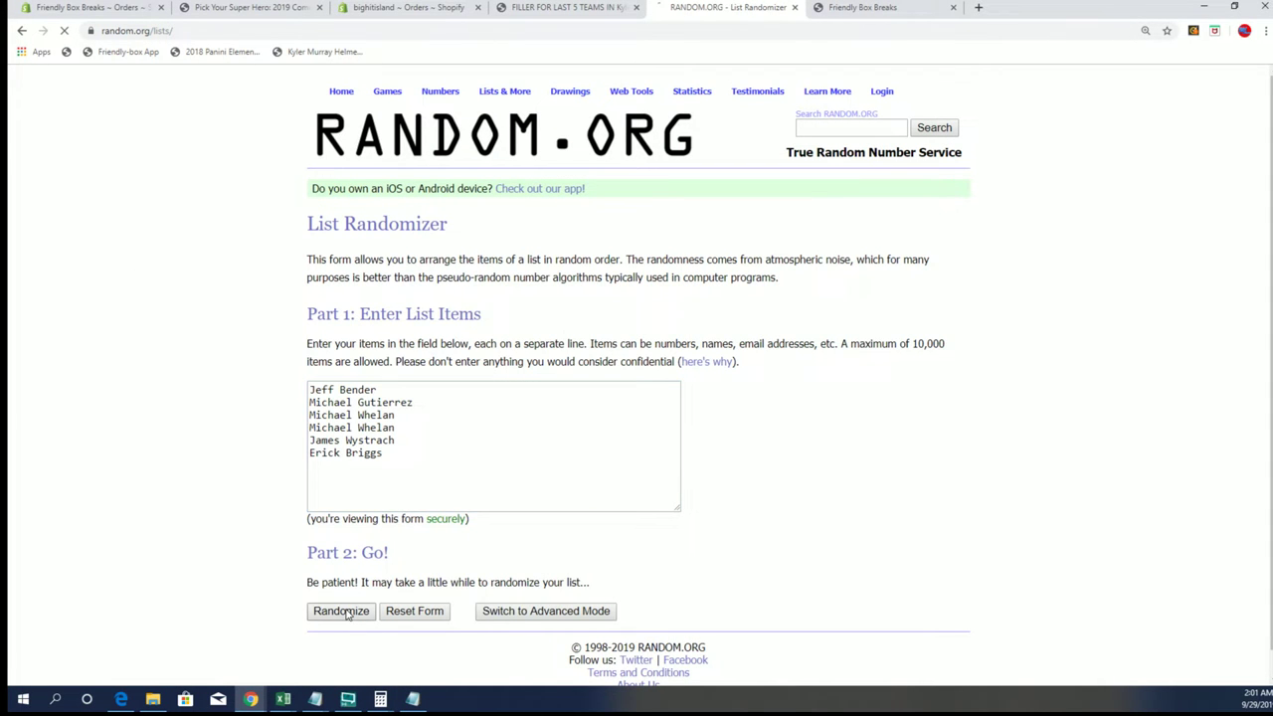
click(1264, 31)
click(1229, 154)
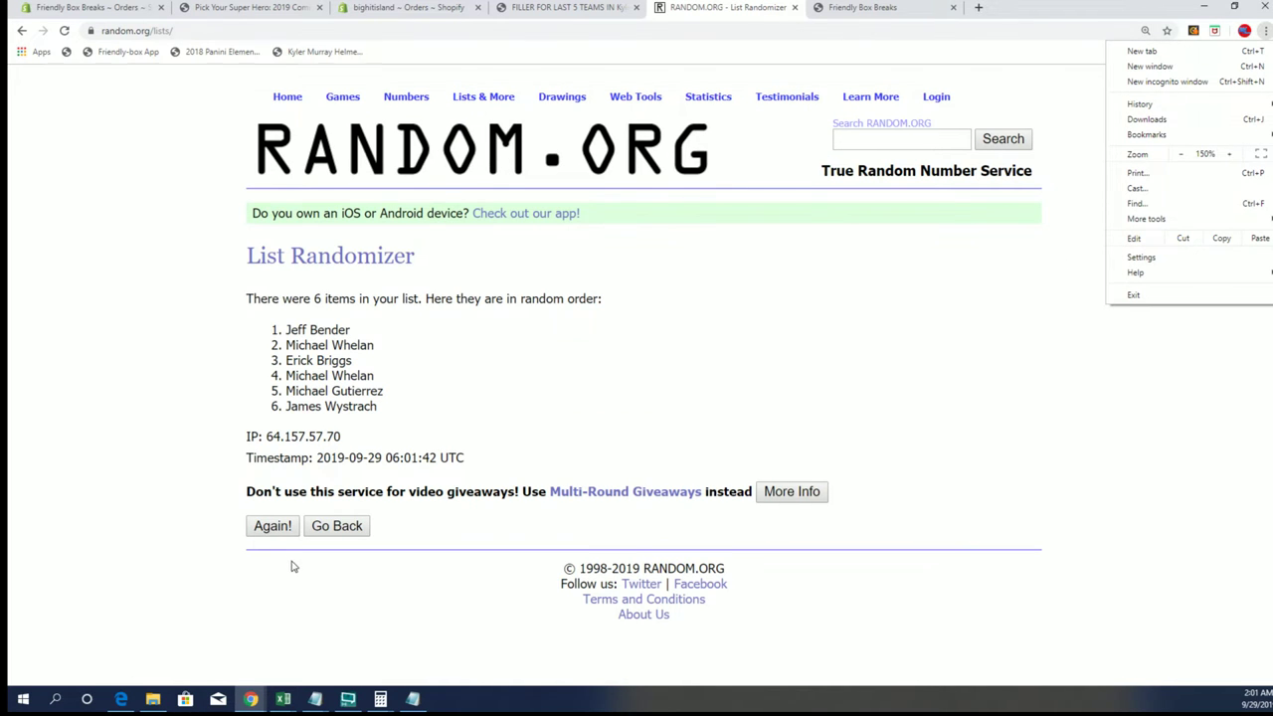
click(258, 549)
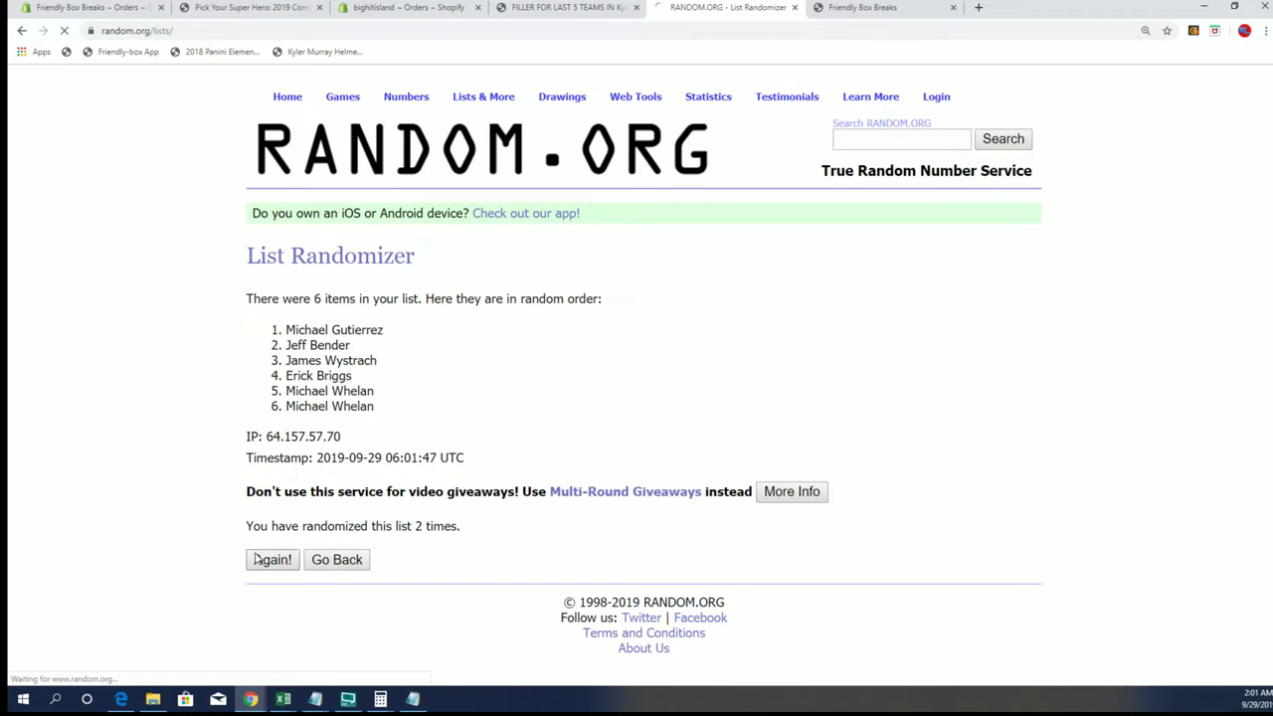
click(256, 560)
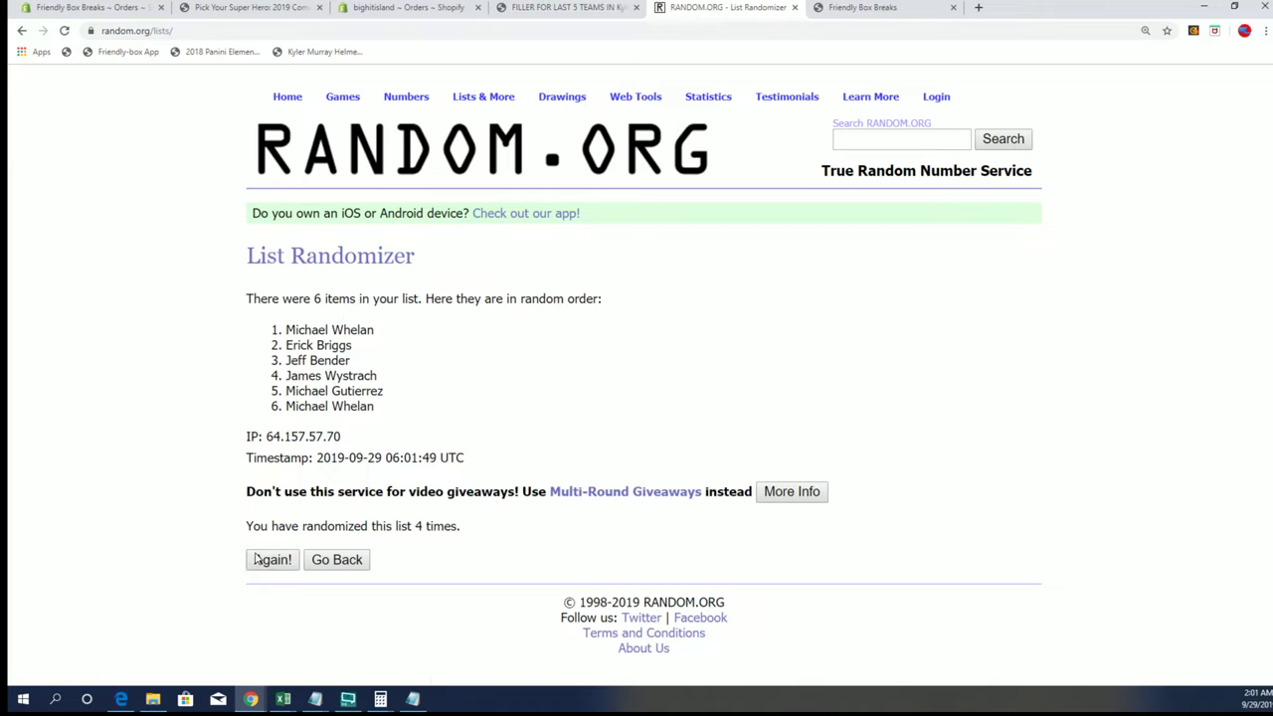
click(255, 560)
click(255, 561)
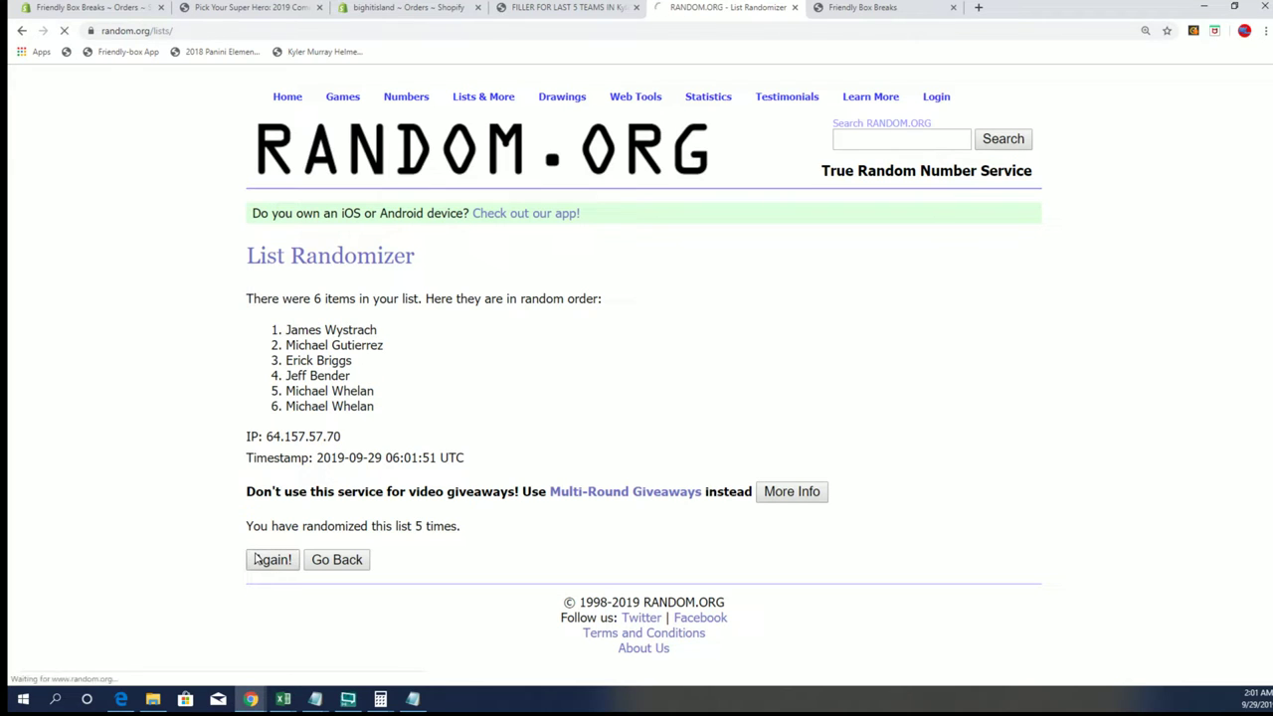
click(256, 560)
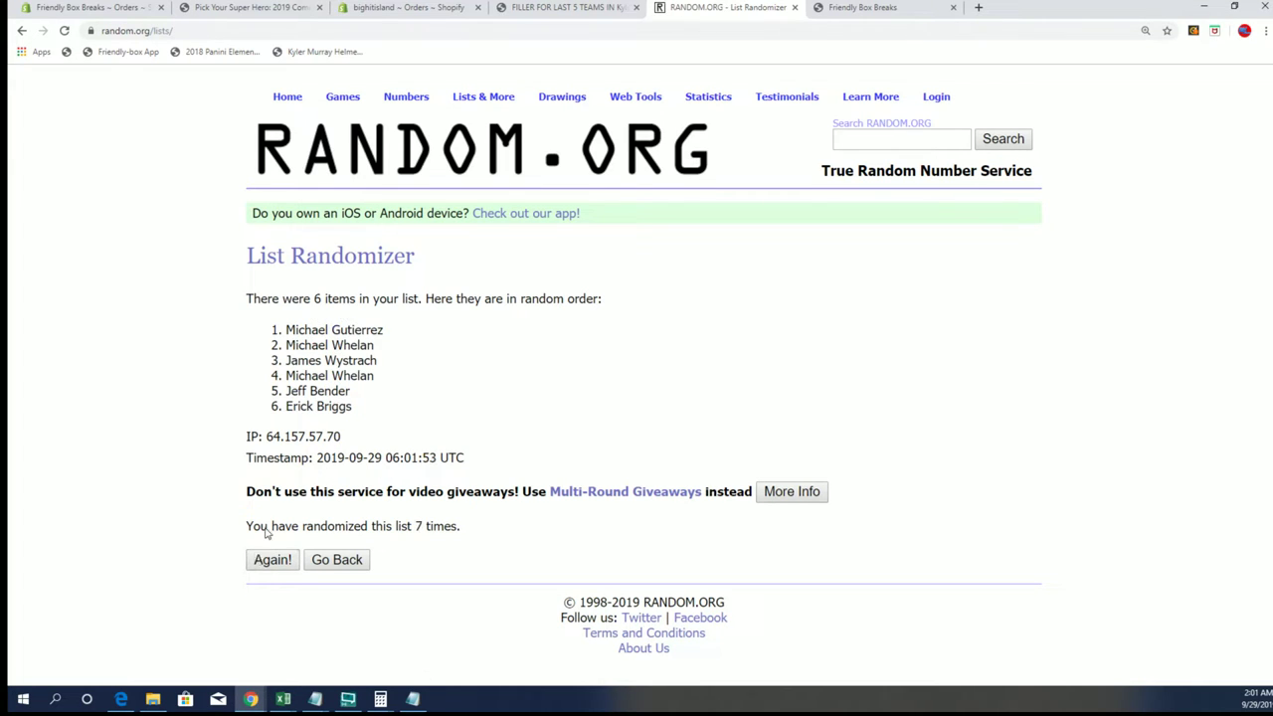
drag(285, 329, 395, 321)
click(322, 328)
drag(286, 329, 386, 339)
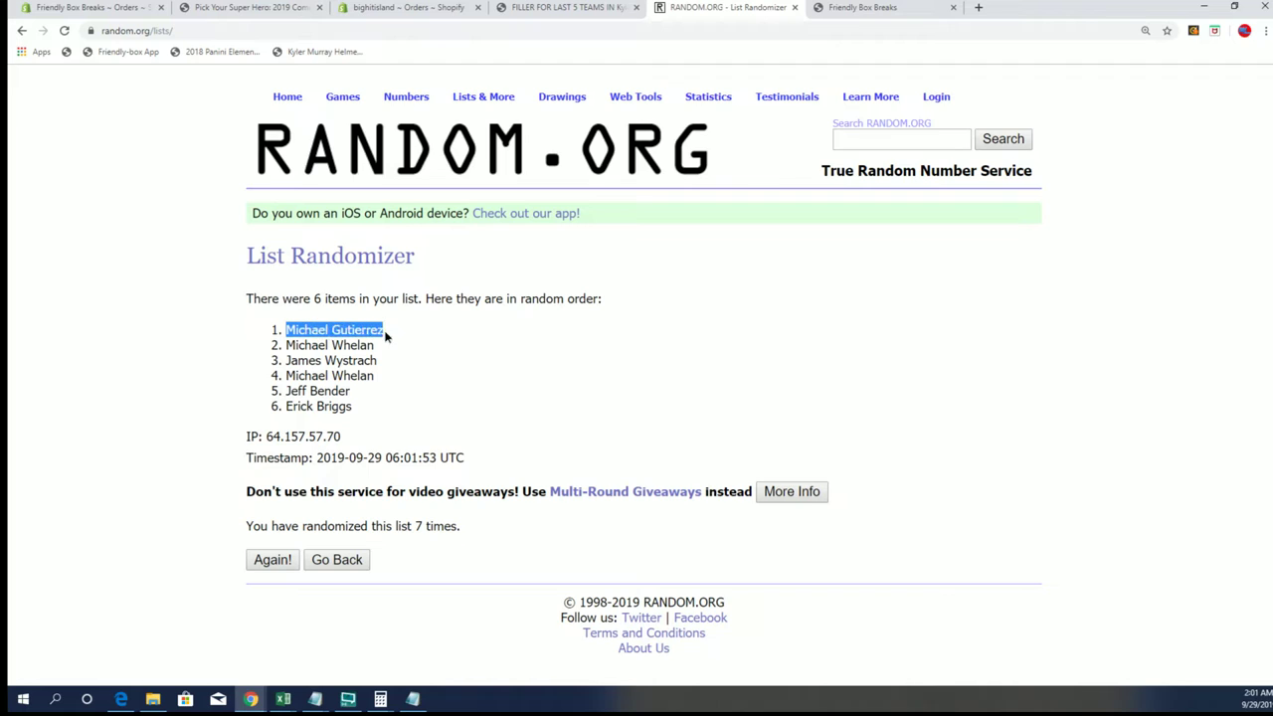
right_click(386, 338)
click(397, 345)
key(alt+Tab)
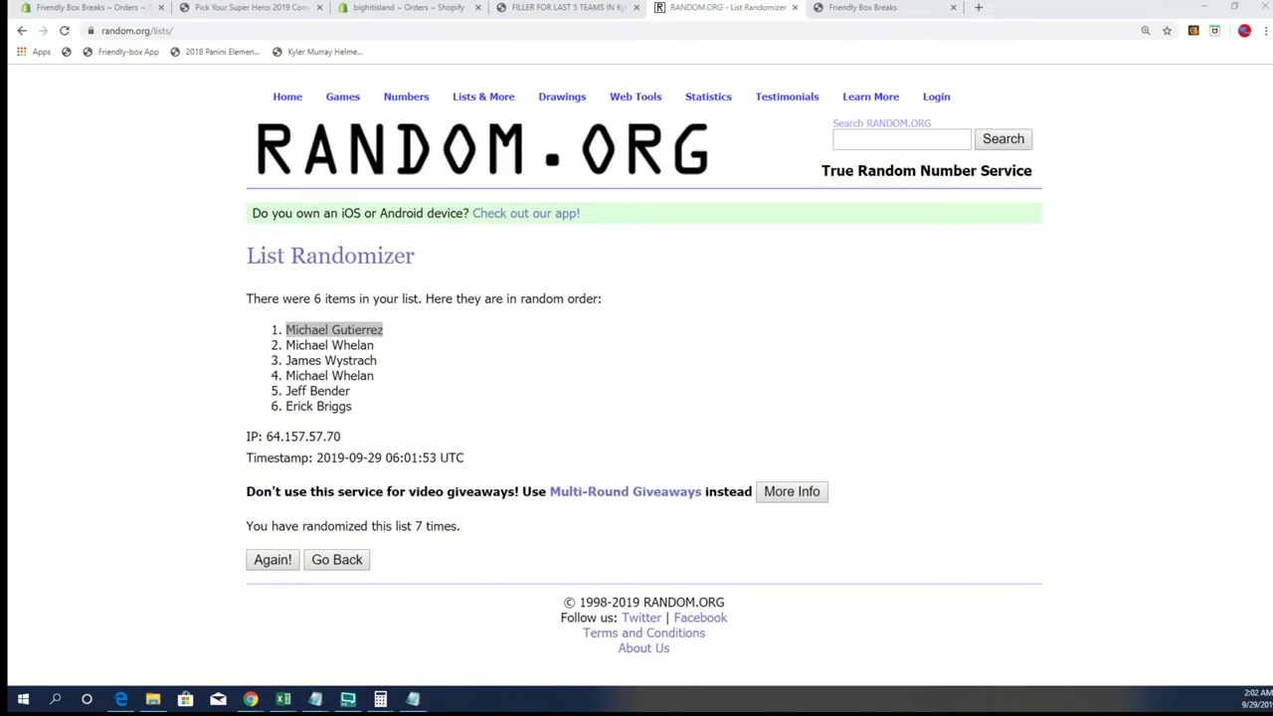
click(314, 699)
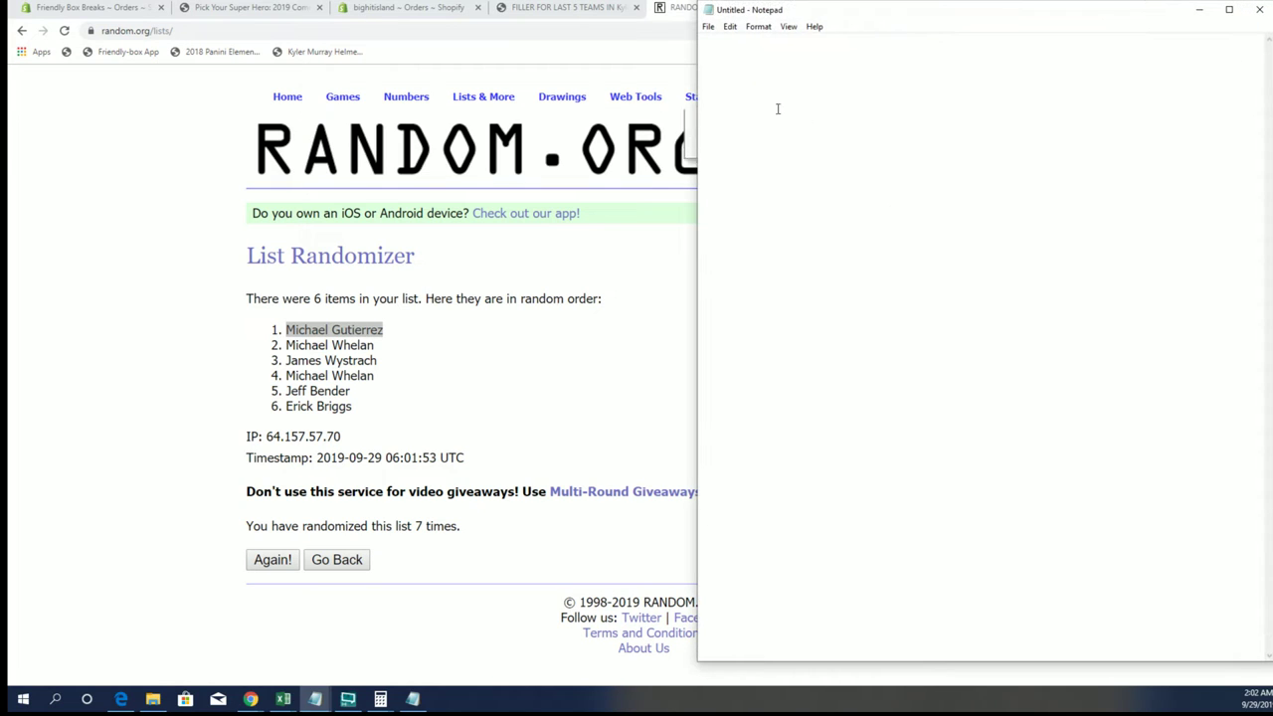
key(ctrl+v)
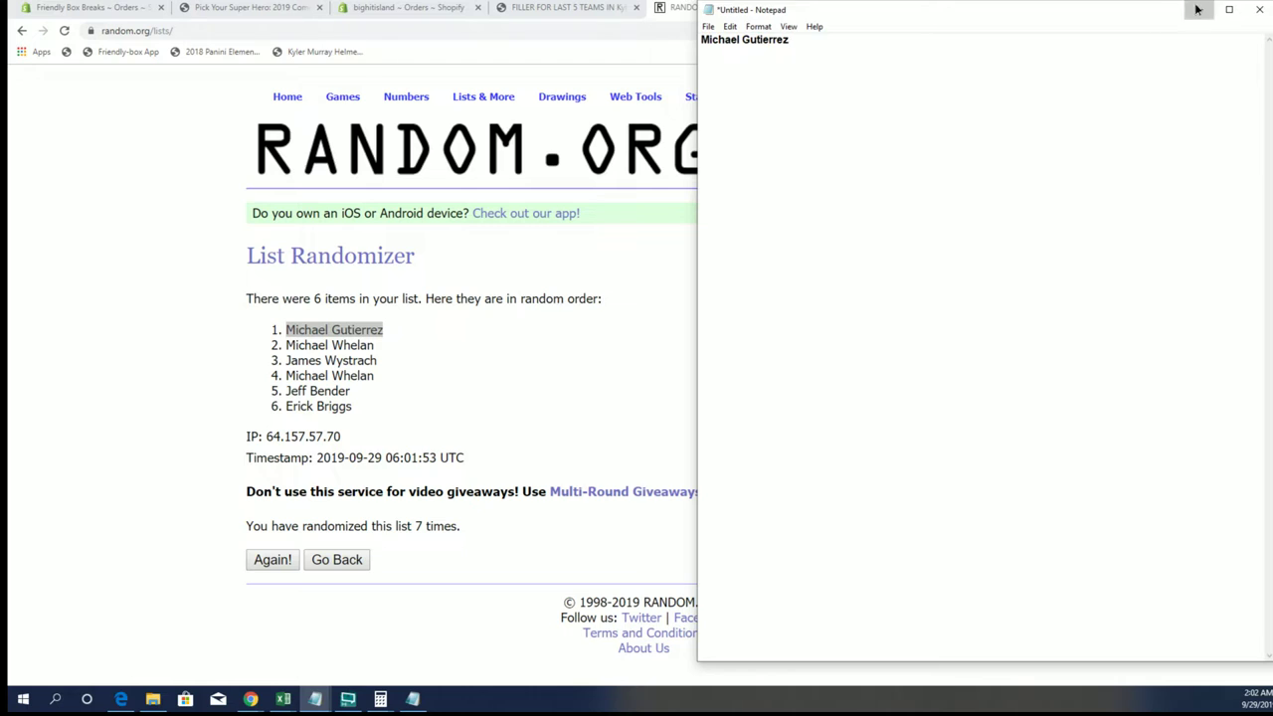
click(1199, 9)
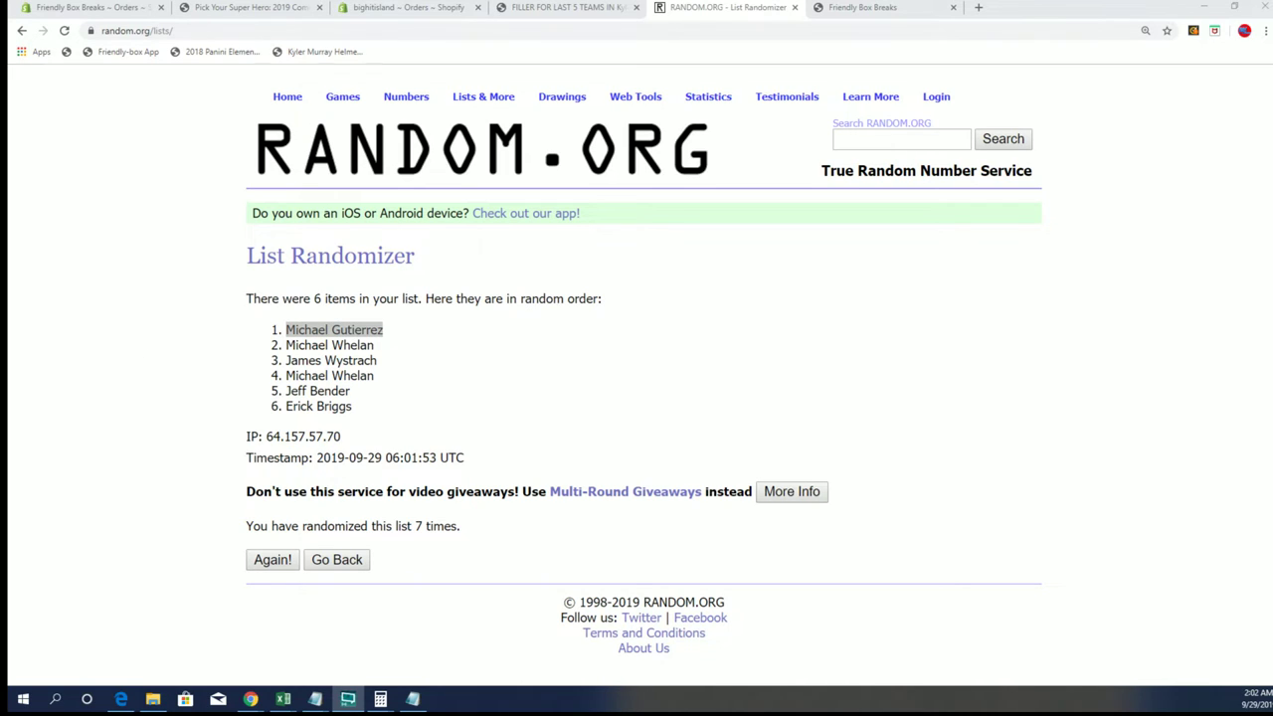
- Copy shuffled names 2 through 6 from the results page
key(alt+Tab)
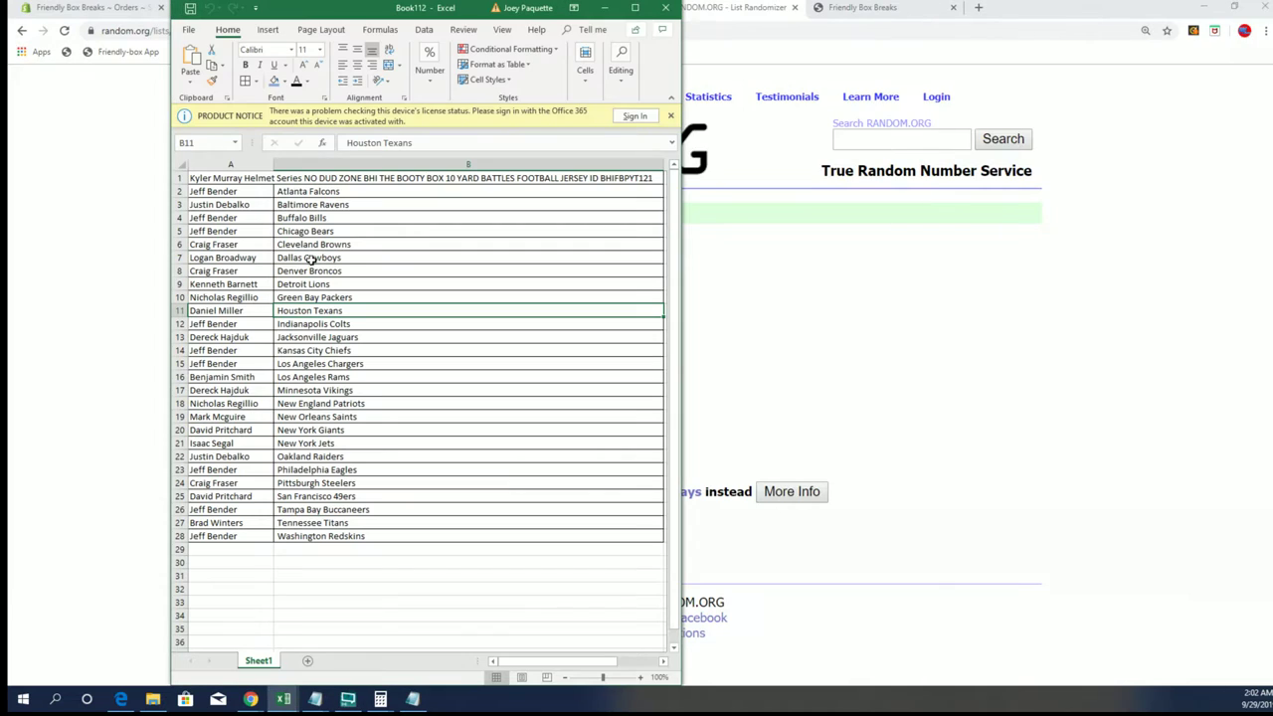
drag(417, 10, 816, 22)
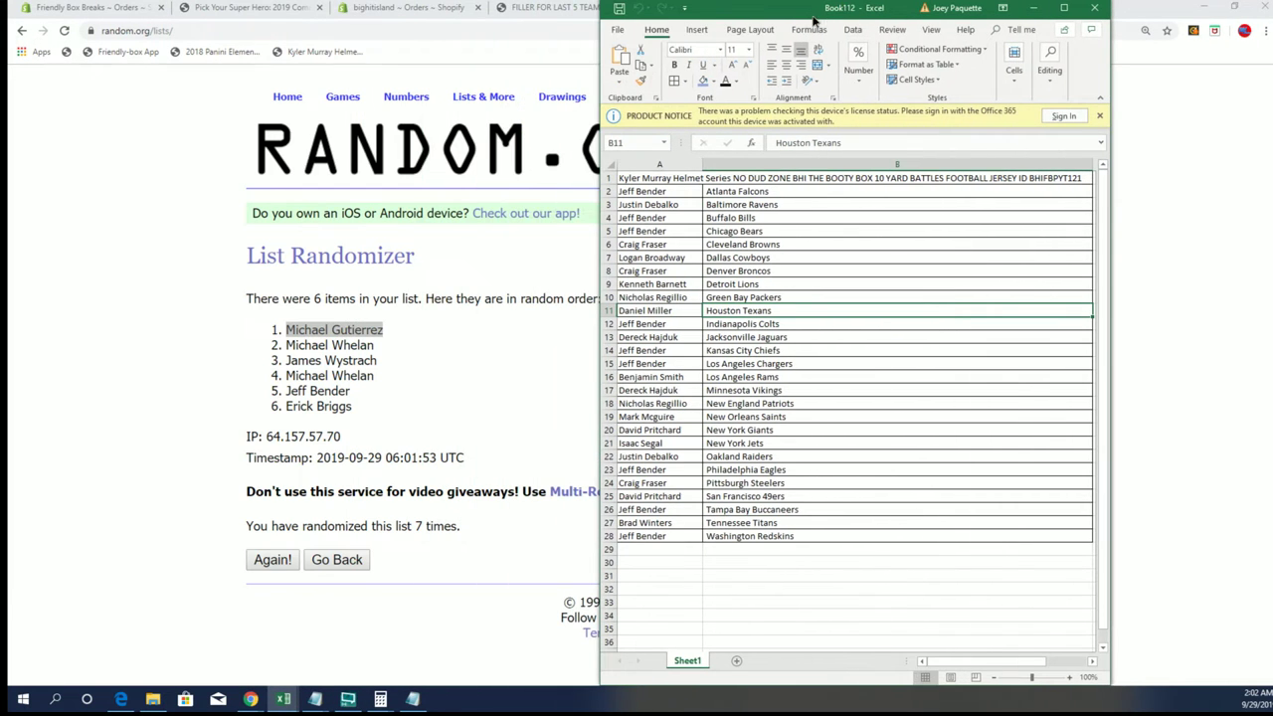
click(290, 344)
drag(286, 344, 400, 416)
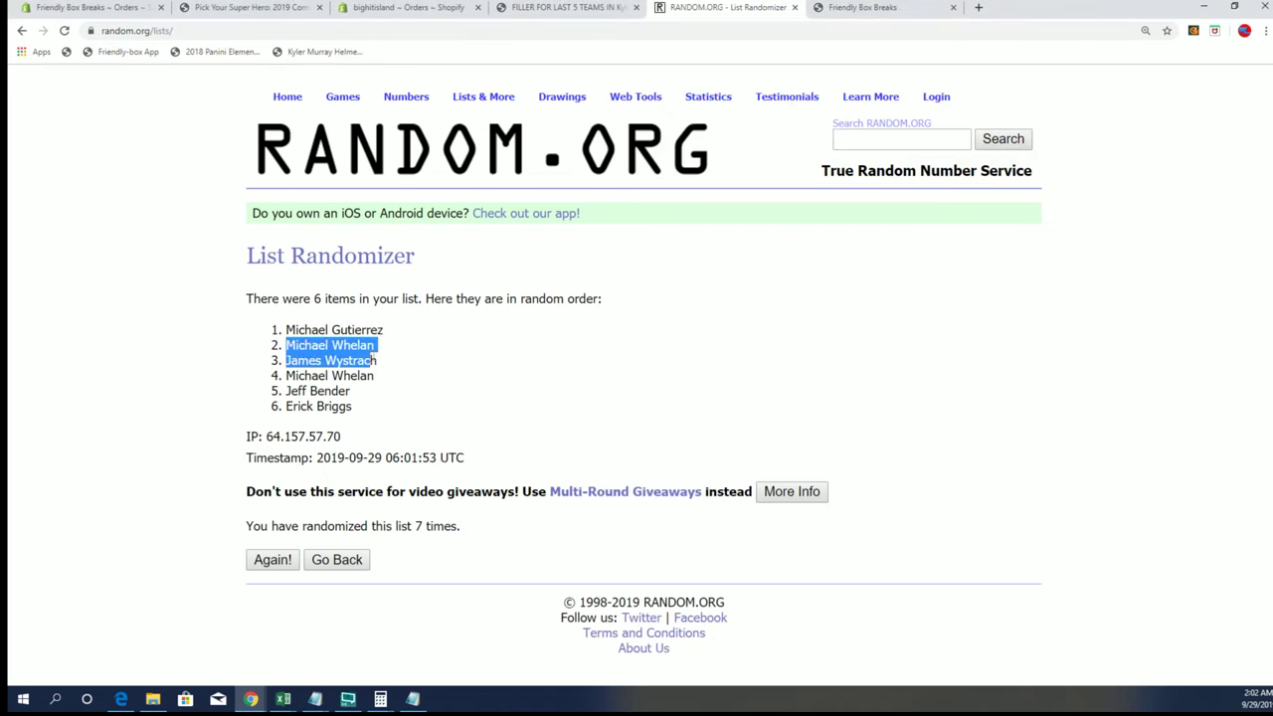
right_click(350, 360)
click(378, 365)
key(alt+Tab)
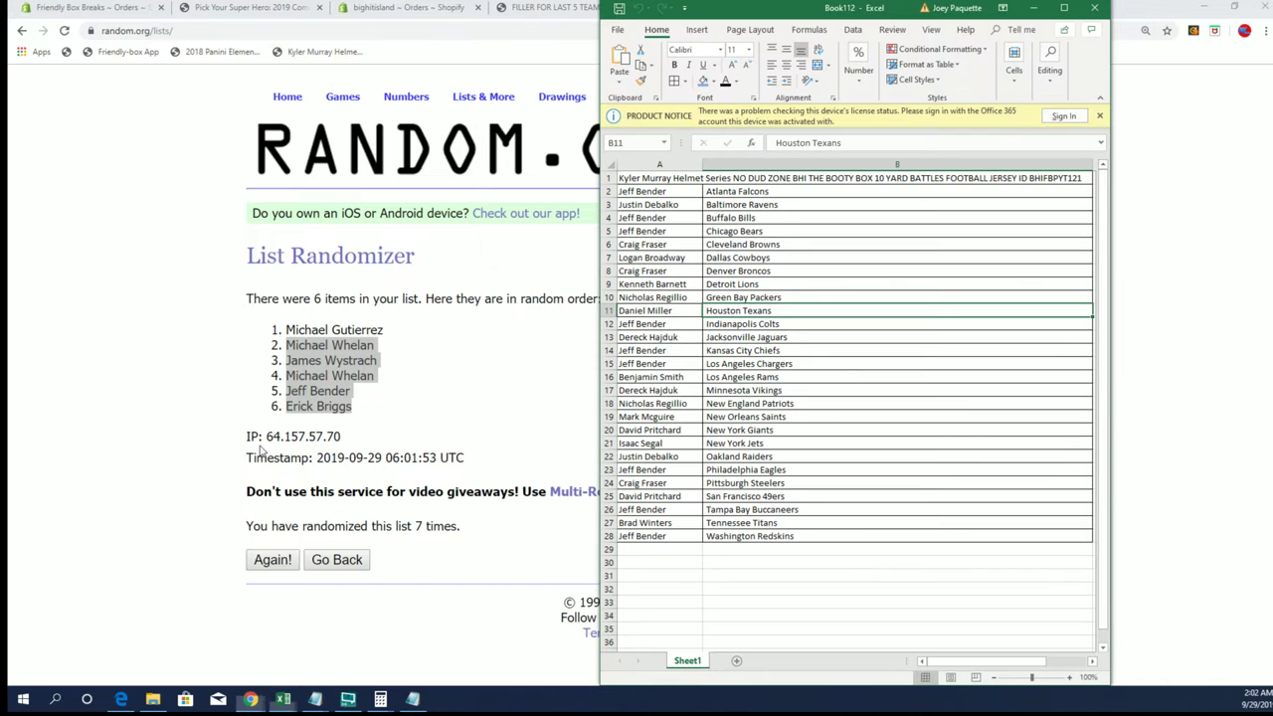
- Paste the five names into A29–A33 and bring up a blank List Randomizer form
click(776, 563)
click(687, 553)
key(Up)
click(686, 552)
key(ctrl+v)
click(762, 575)
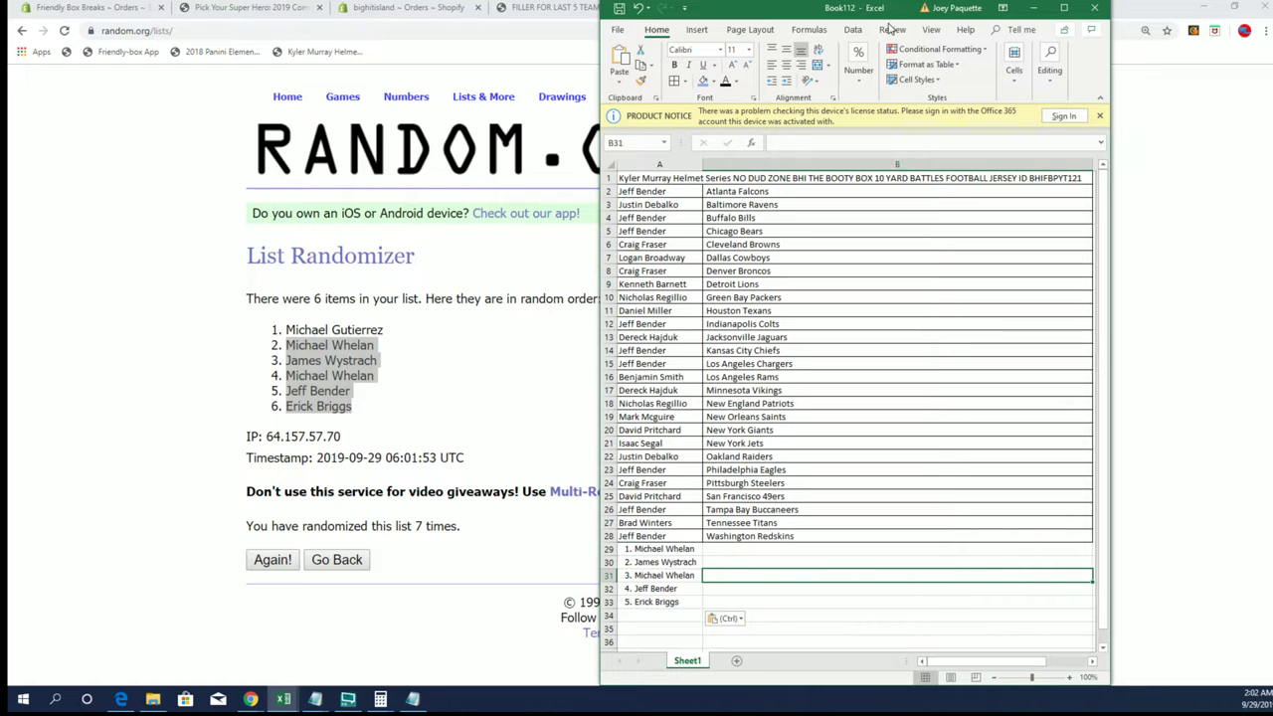
drag(818, 4, 871, 4)
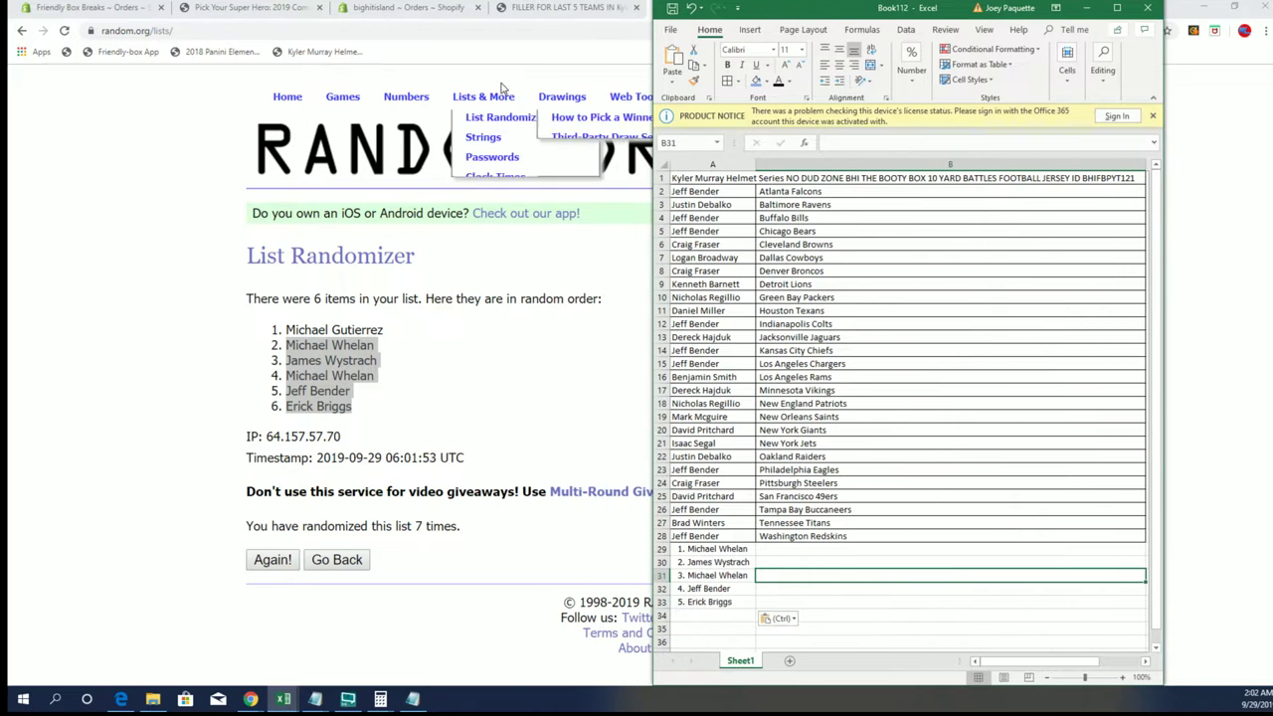
mouse_move(484, 97)
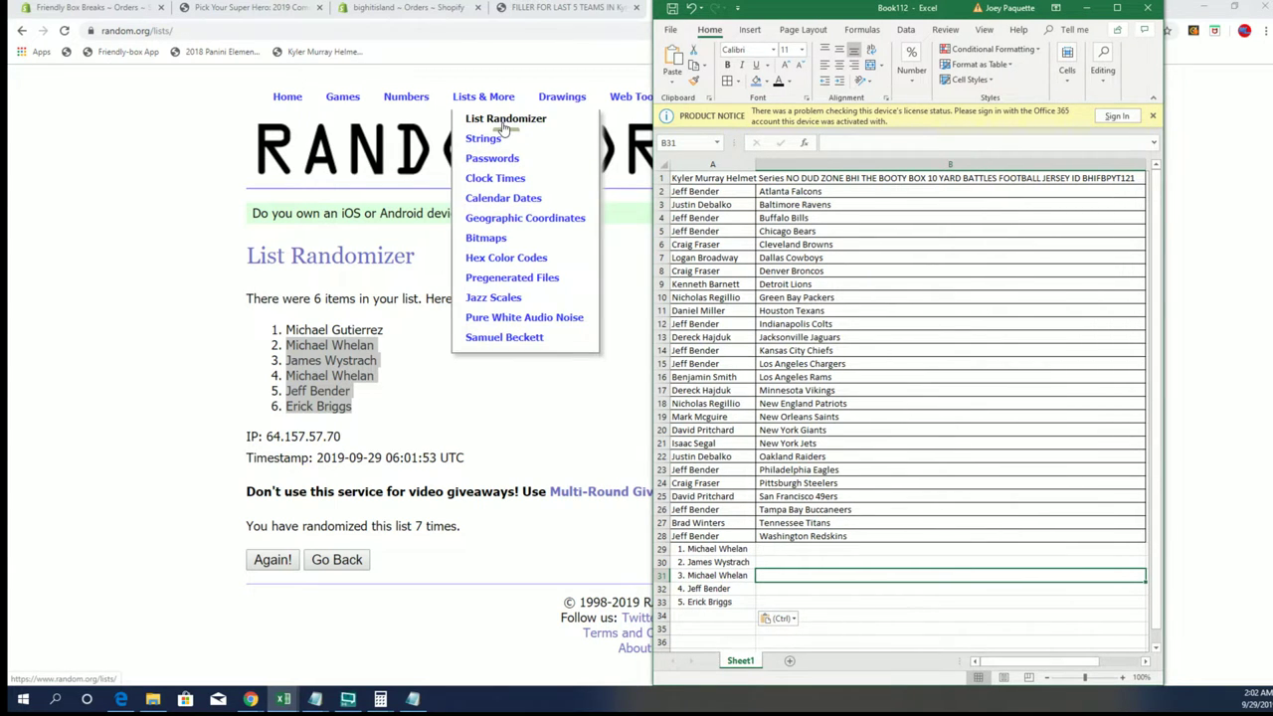
click(505, 127)
- Copy the five team names, CARDINALS to SEAHAWKS, into the randomizer list field
click(411, 699)
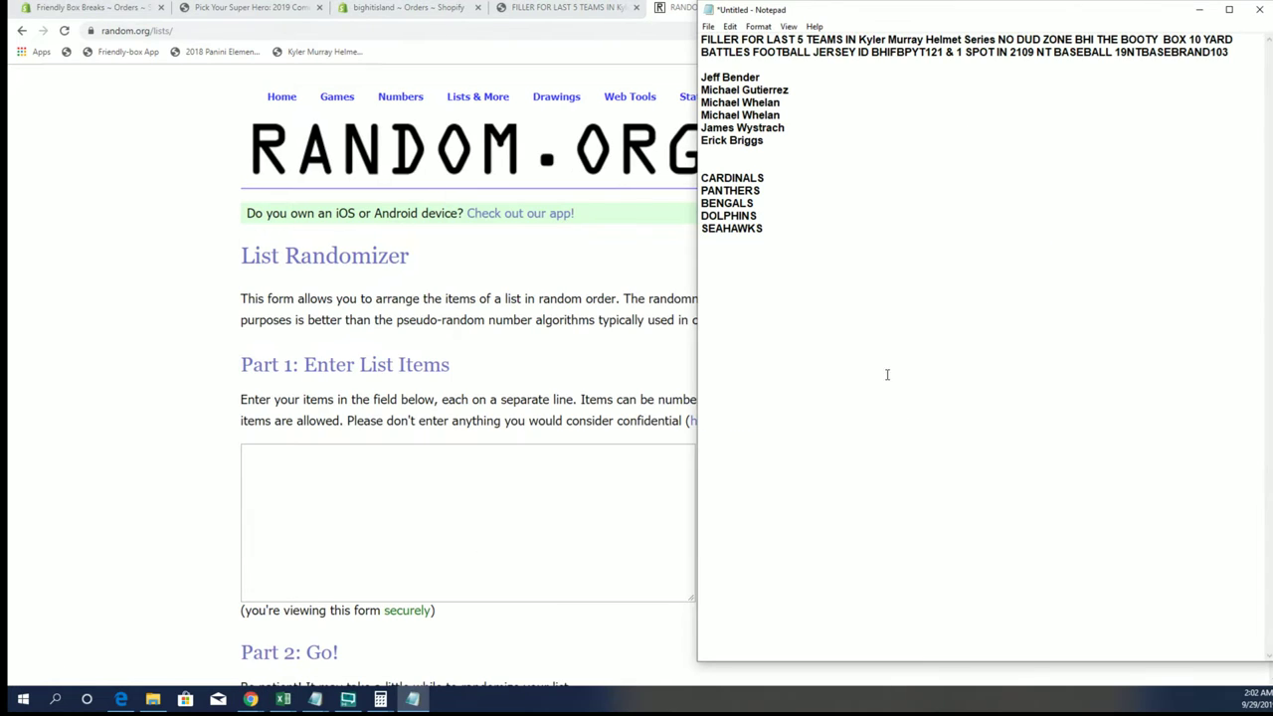
drag(701, 177, 764, 231)
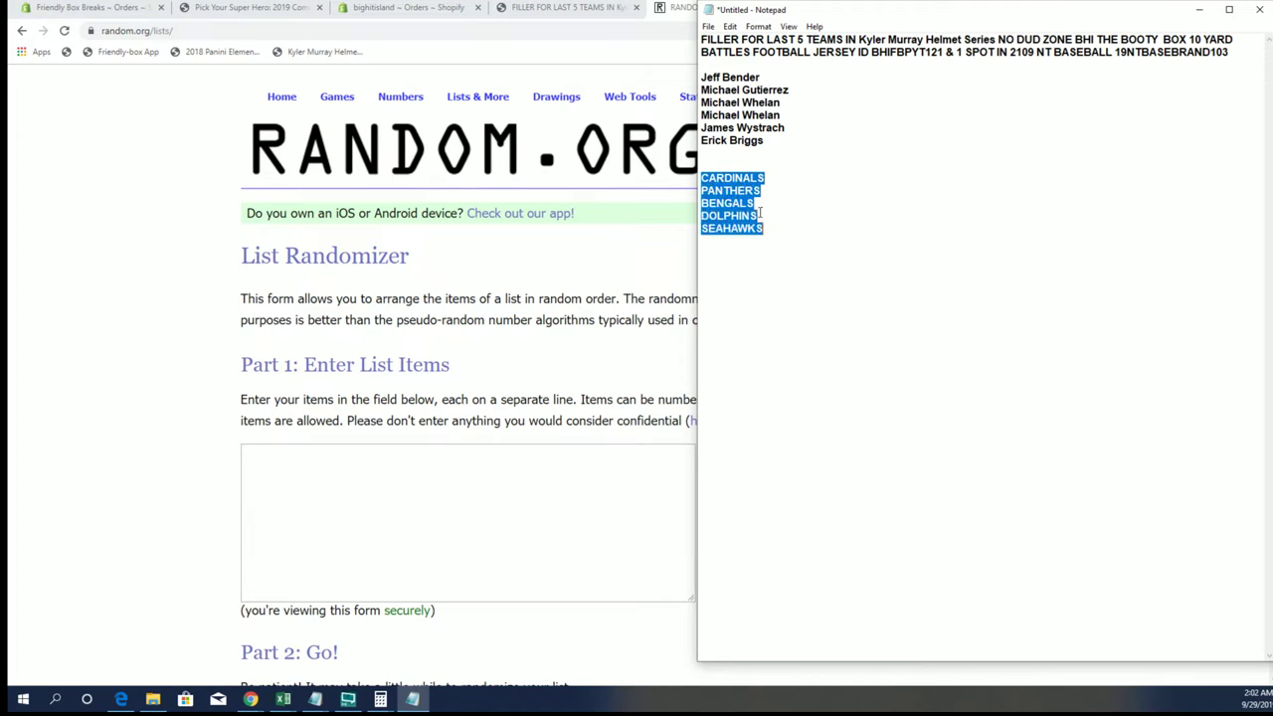
right_click(758, 206)
click(791, 250)
click(362, 497)
right_click(363, 498)
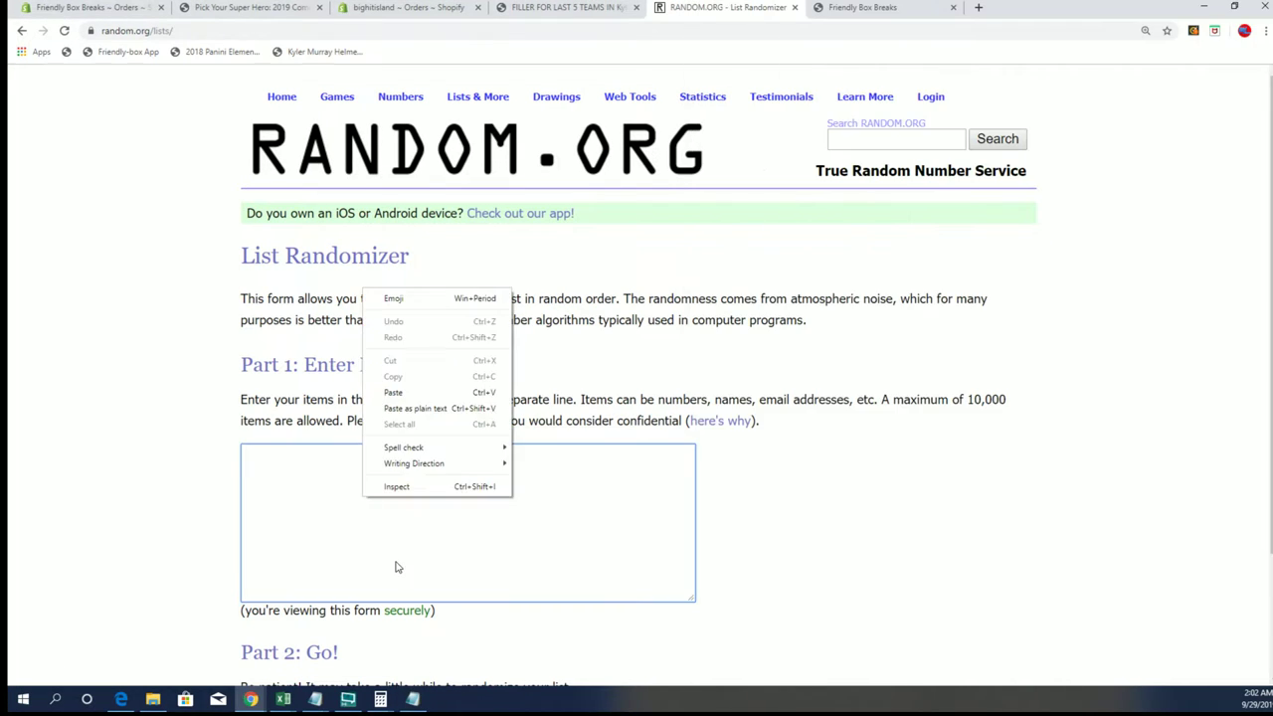
click(393, 392)
scroll(398, 448, down, 3)
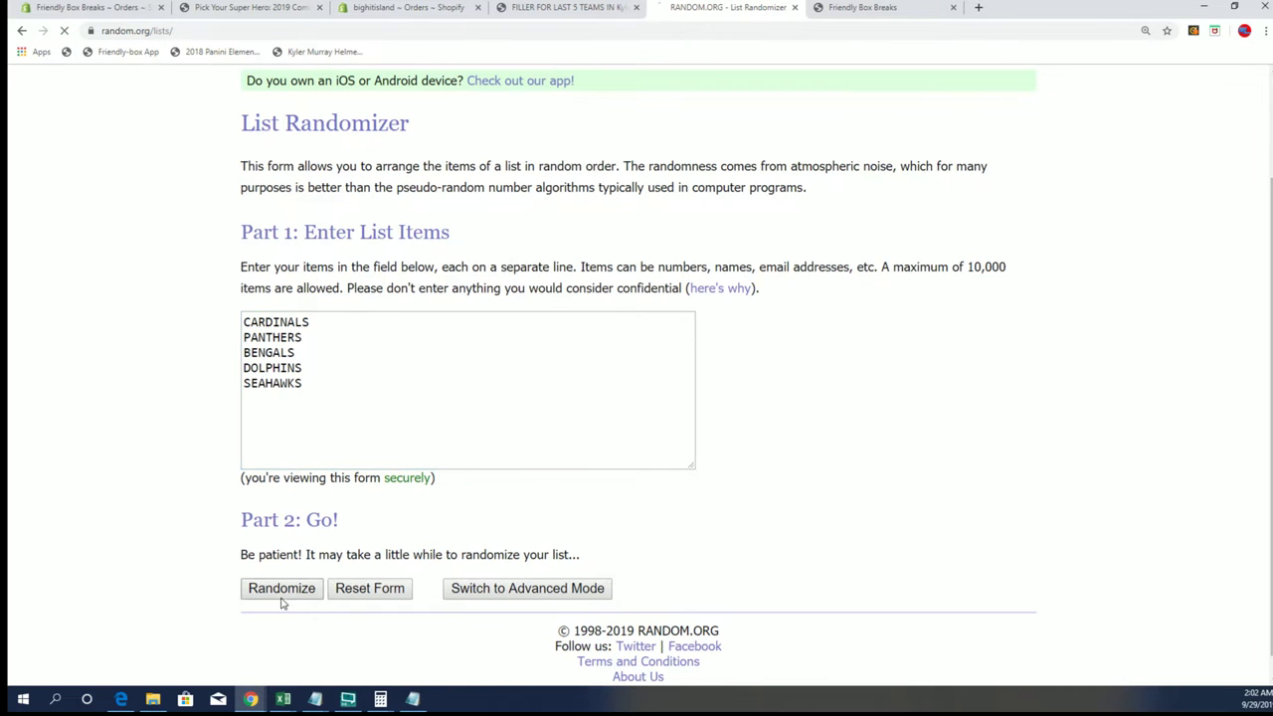
- Shuffle the five teams several times
click(270, 512)
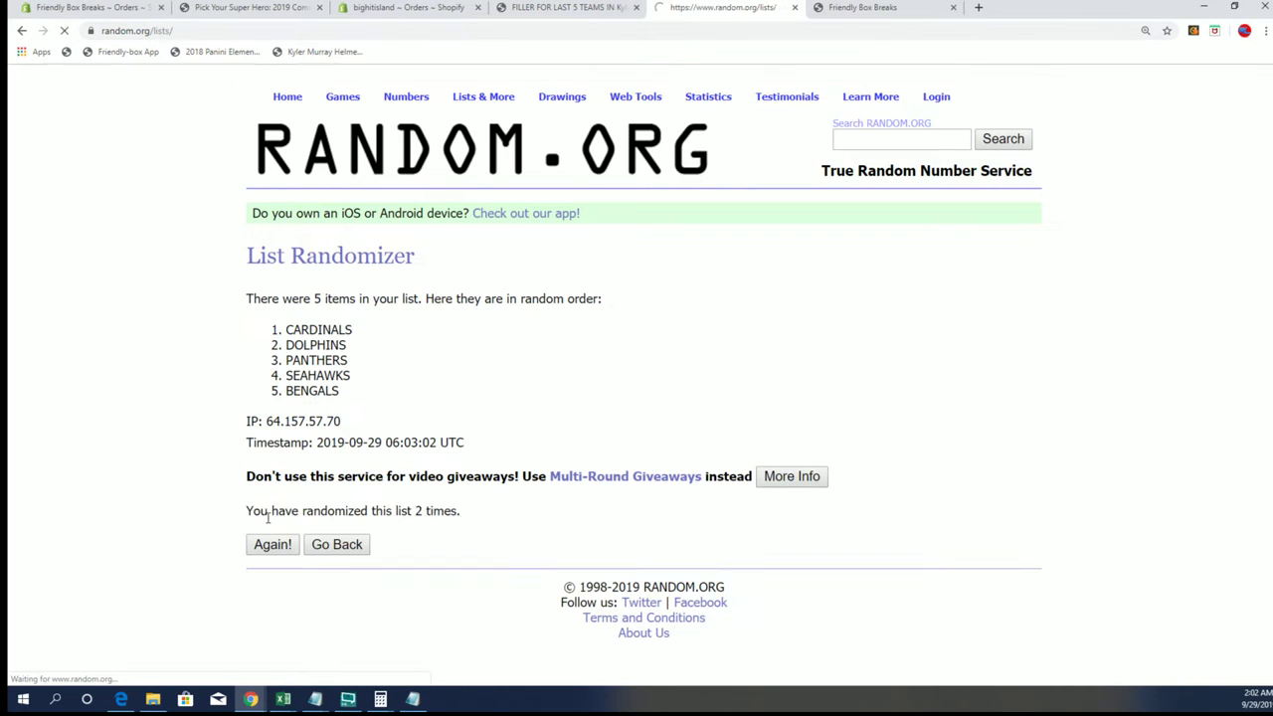
click(273, 546)
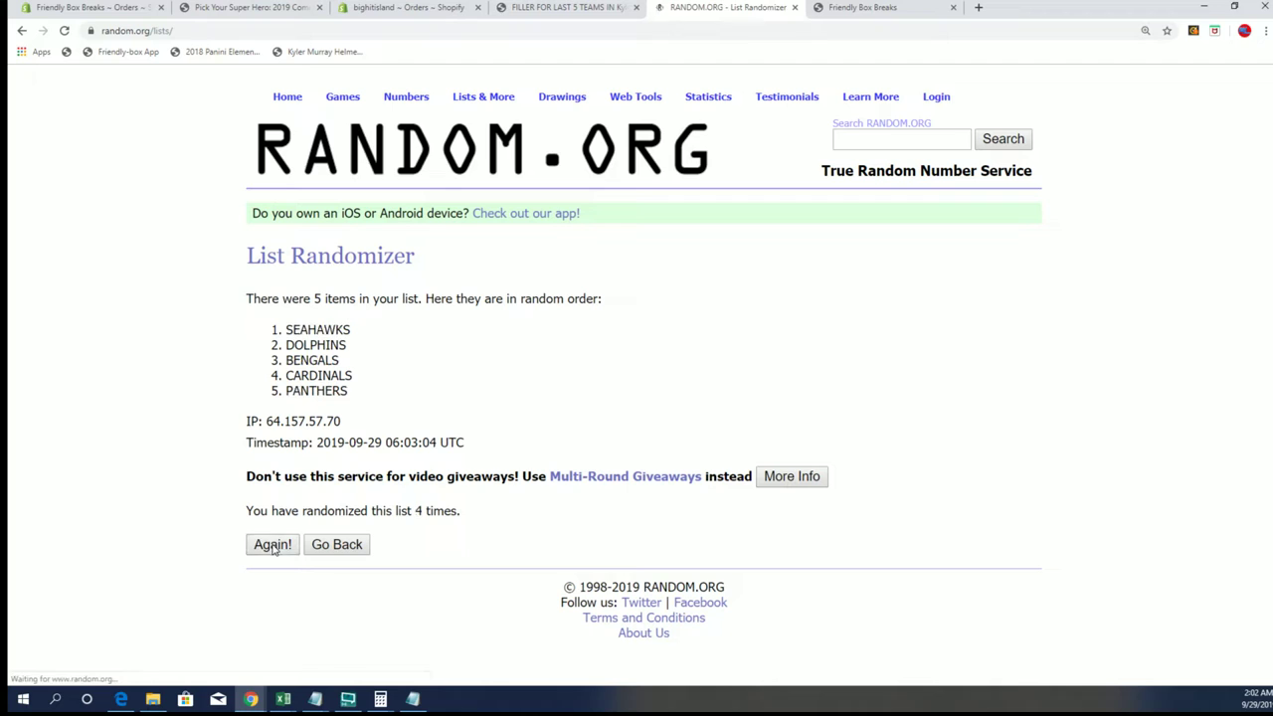
click(272, 546)
click(272, 547)
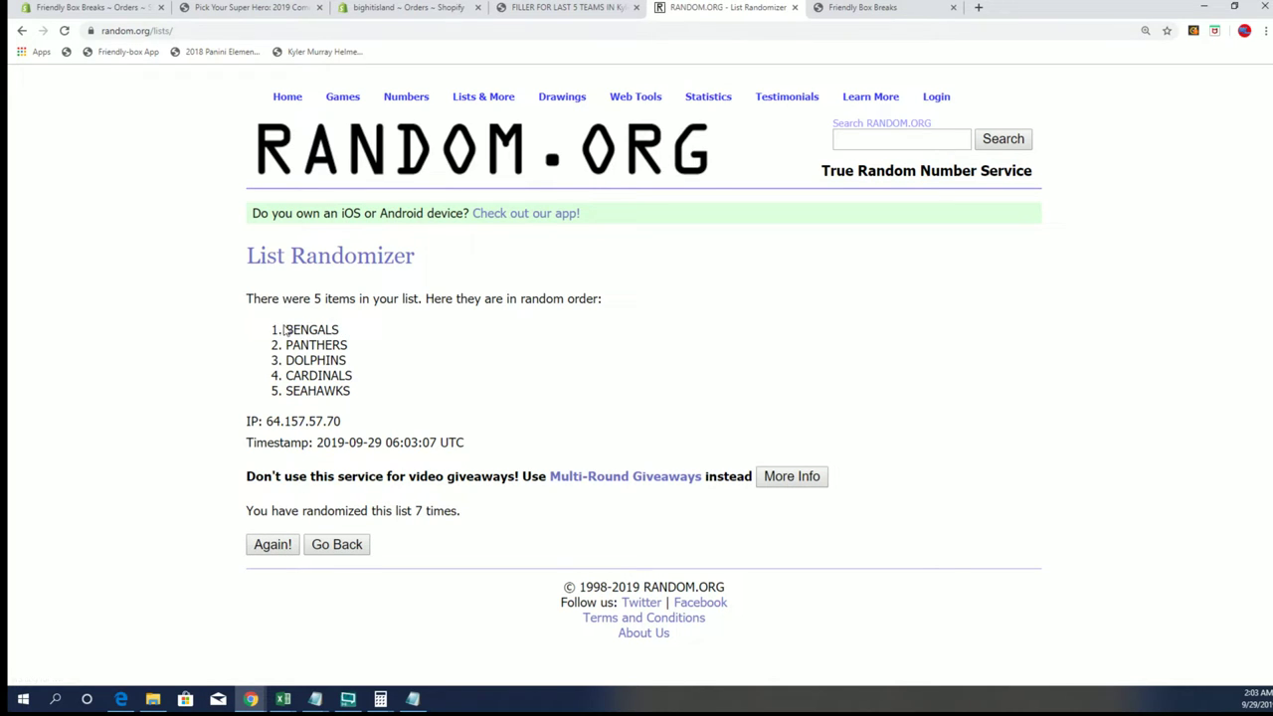
- Copy the final team order, BENGALS through SEAHAWKS
drag(286, 330, 364, 390)
click(376, 389)
drag(287, 329, 352, 378)
click(283, 324)
drag(285, 327, 364, 391)
right_click(342, 355)
click(356, 364)
key(alt+Tab)
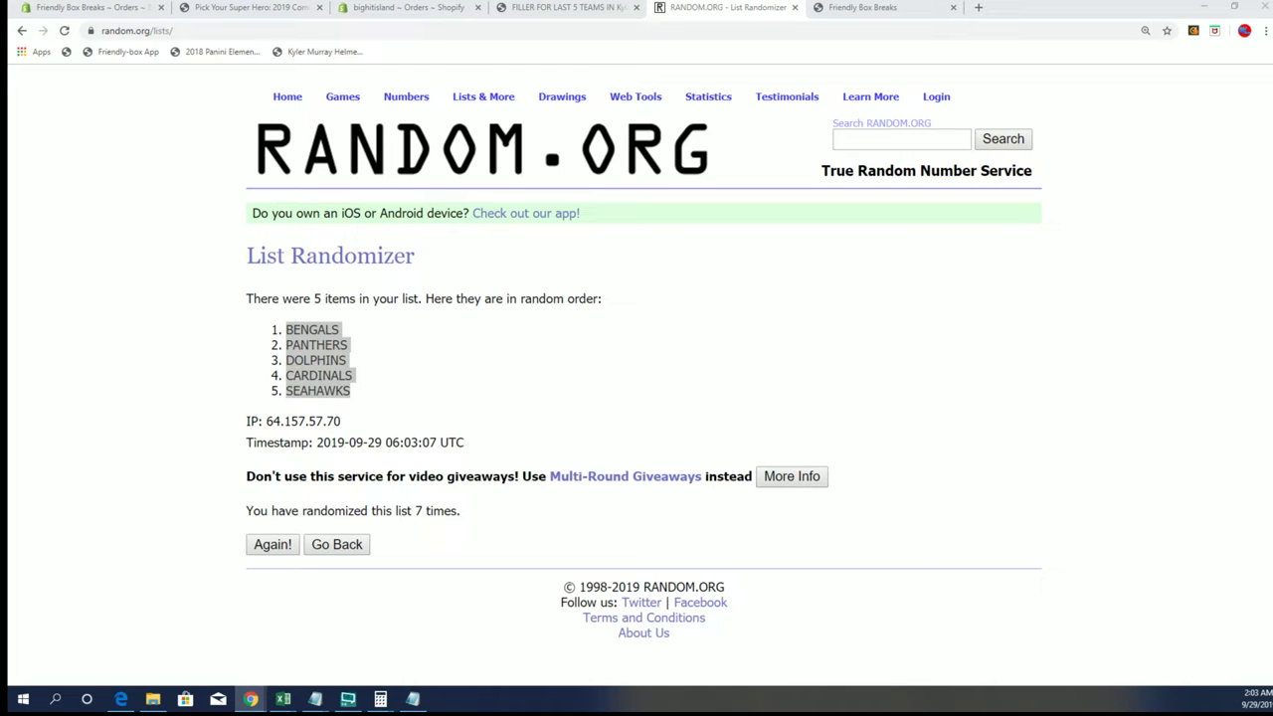
- Maximize Excel and paste the five teams into B29:B33
click(283, 699)
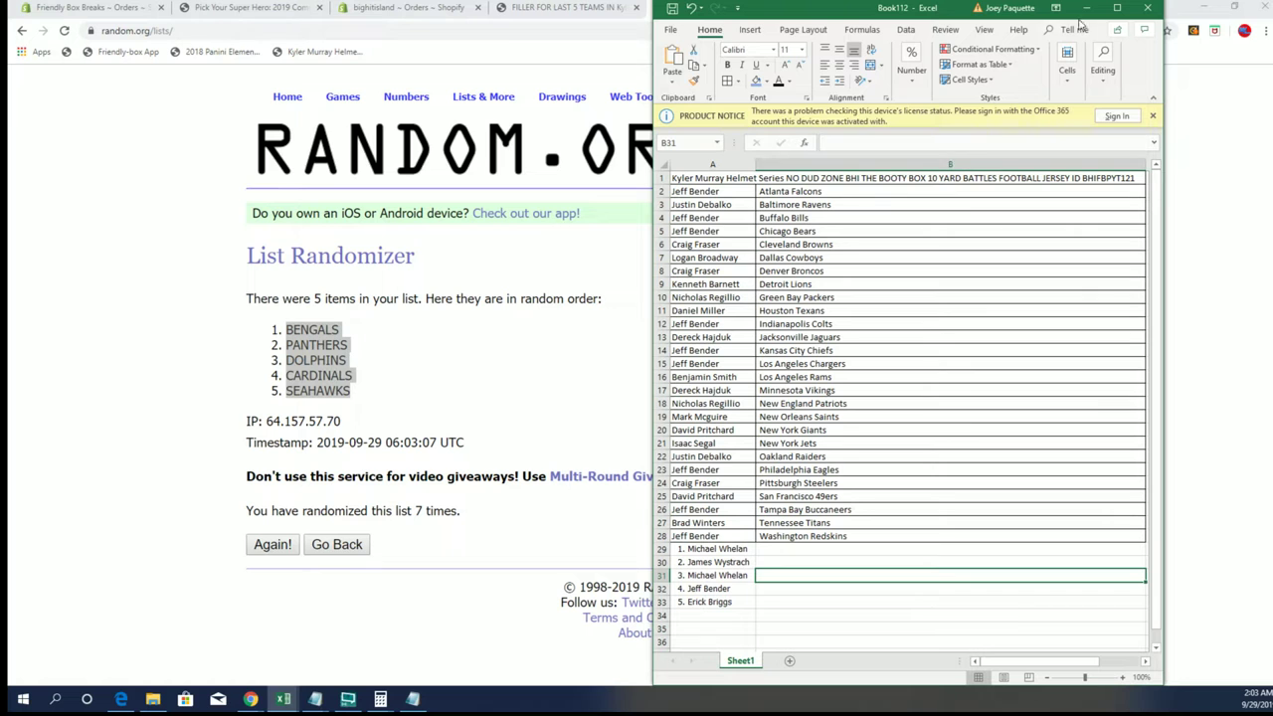
drag(1104, 12, 471, 20)
key(super+Up)
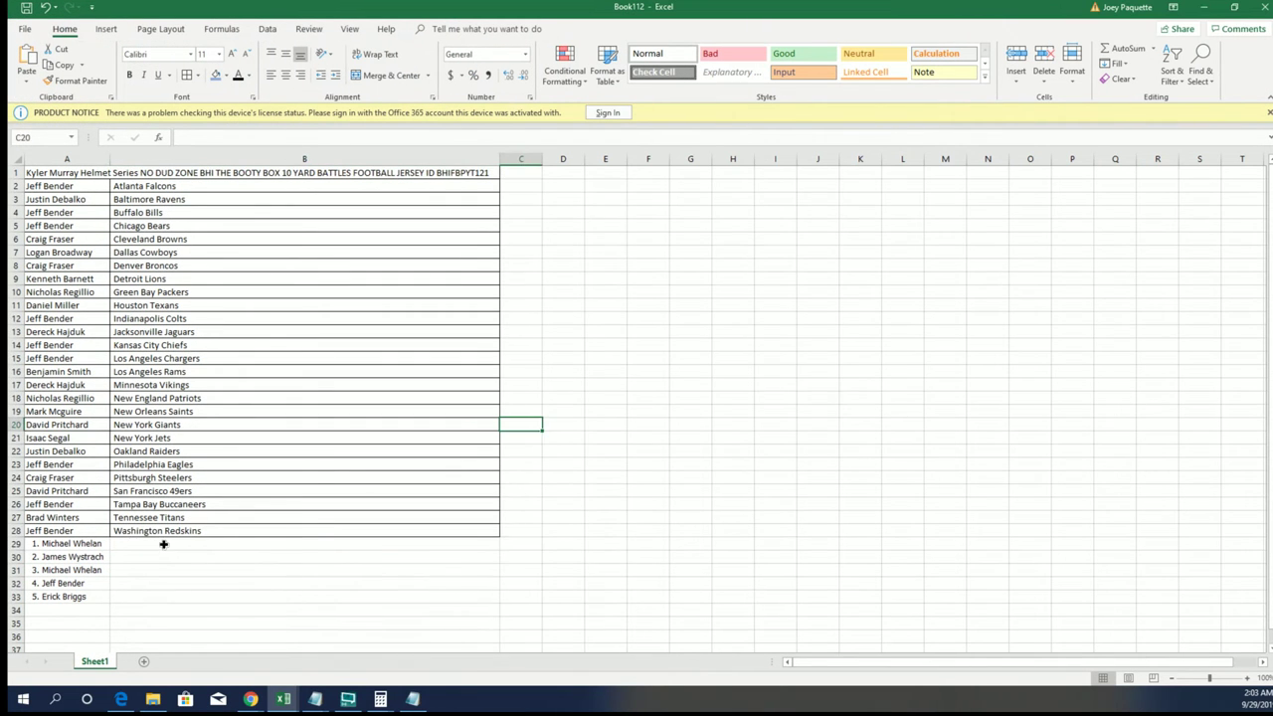
click(175, 546)
key(ctrl+v)
click(608, 362)
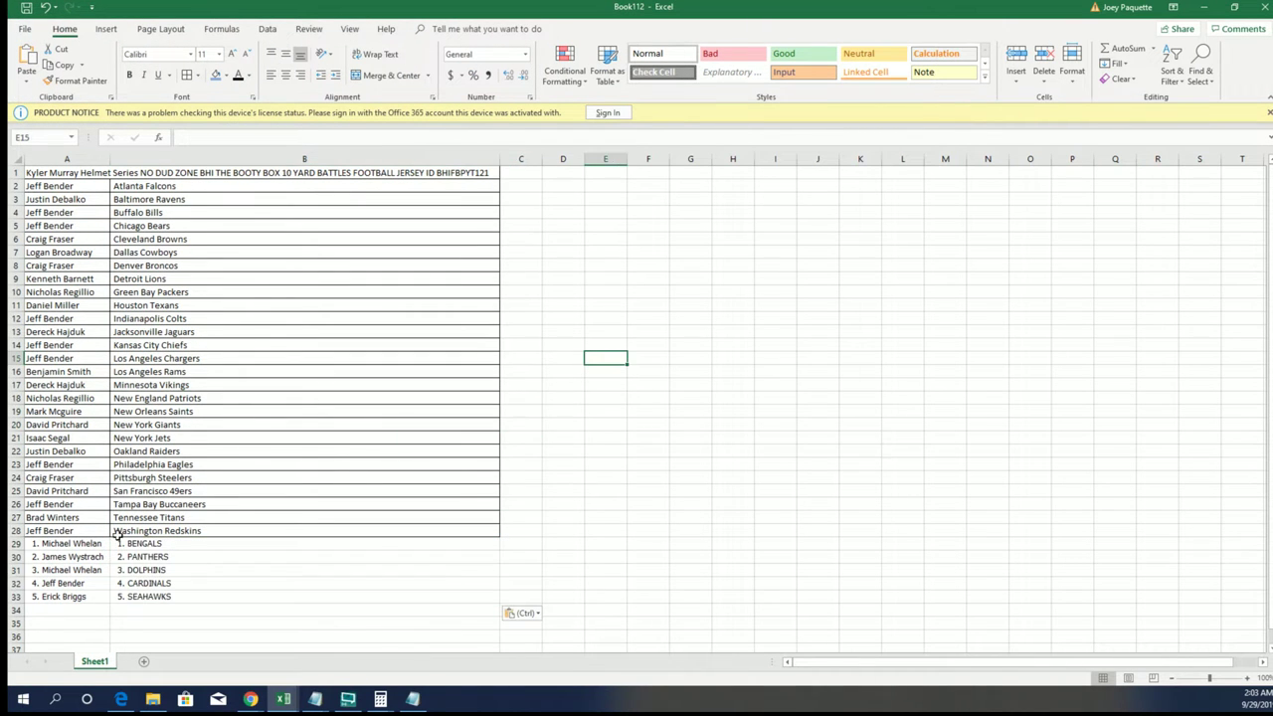
- Apply All Borders to A29:B33
drag(76, 544, 165, 597)
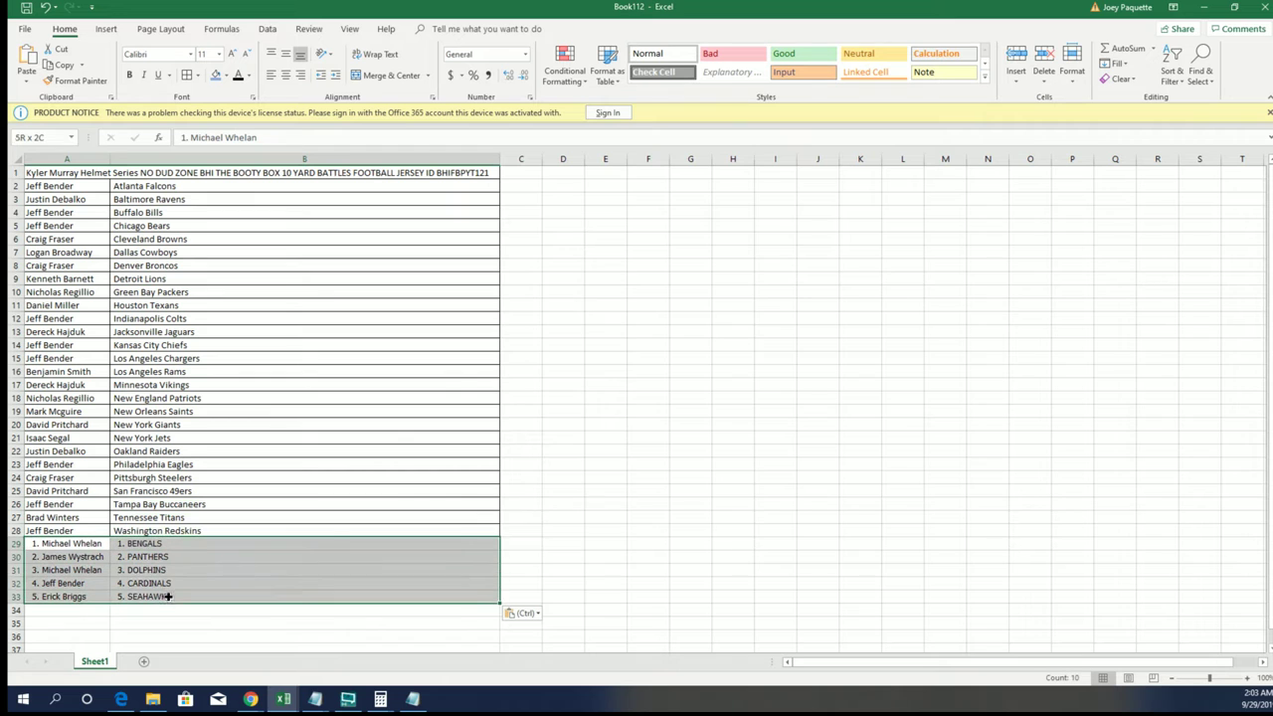
click(198, 76)
click(221, 189)
click(647, 265)
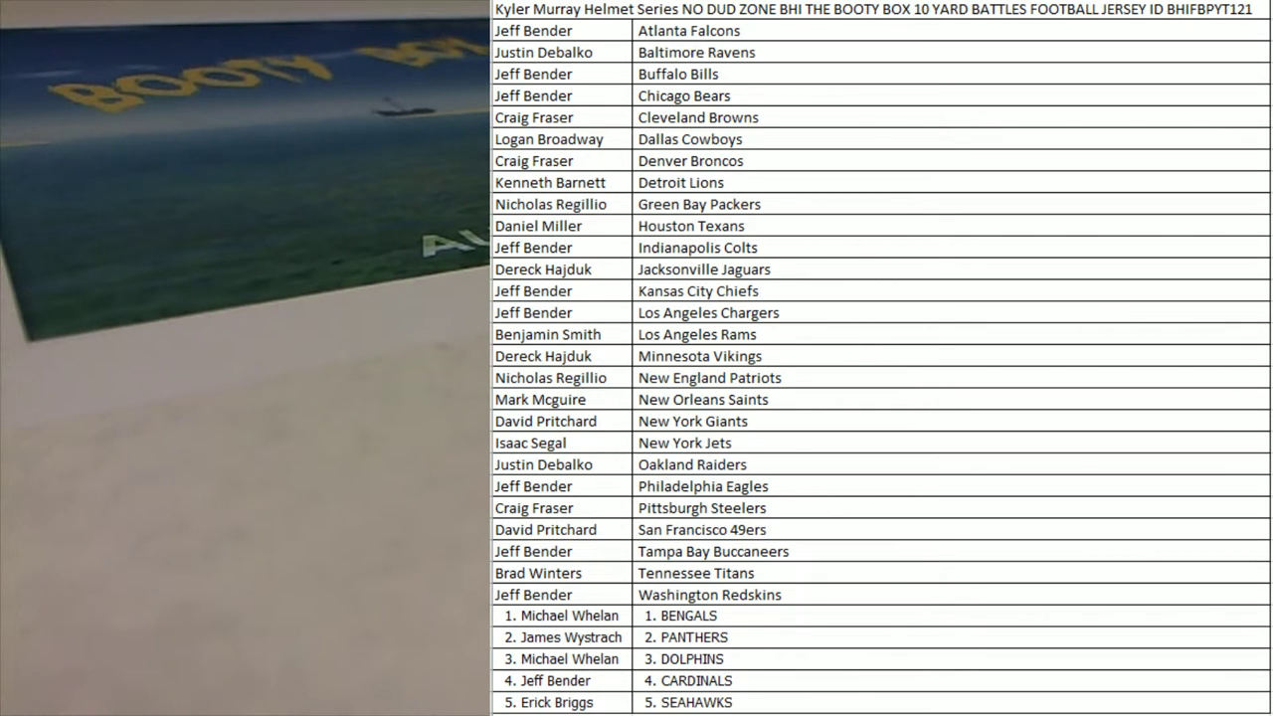
- Select the whole sheet with Ctrl+A and fill it light green
click(1114, 225)
key(ctrl+a)
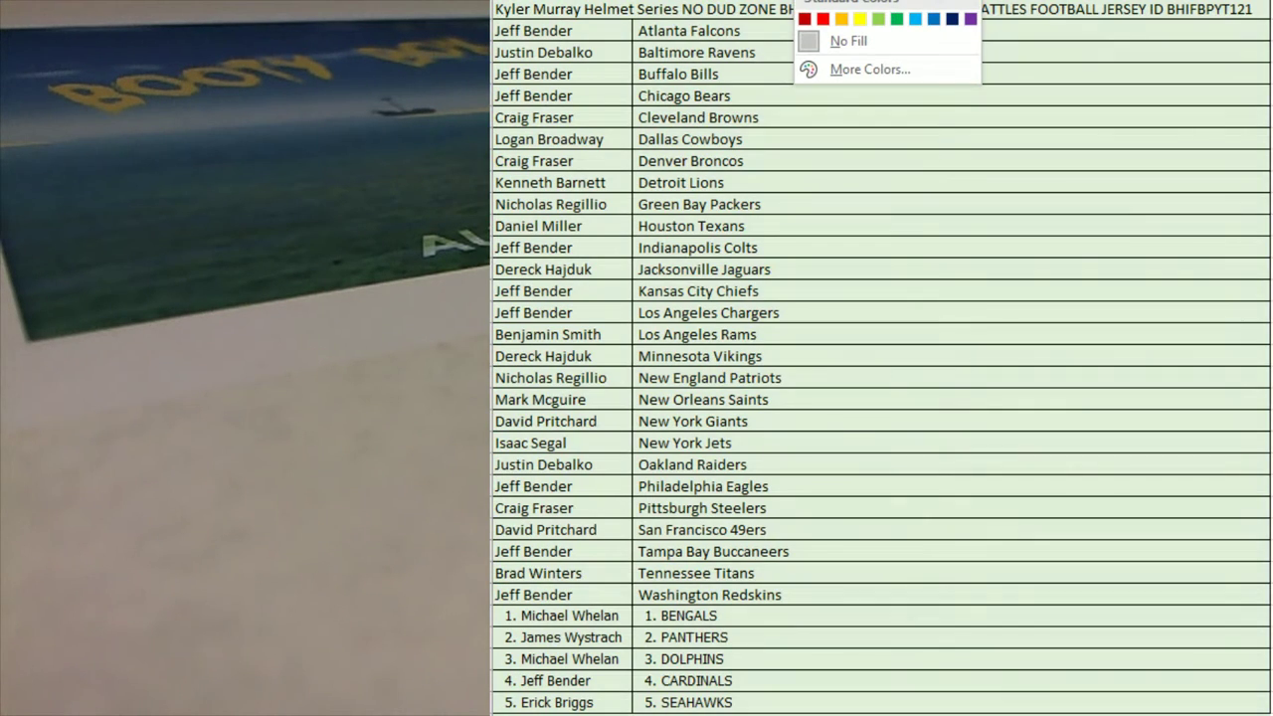
click(885, 14)
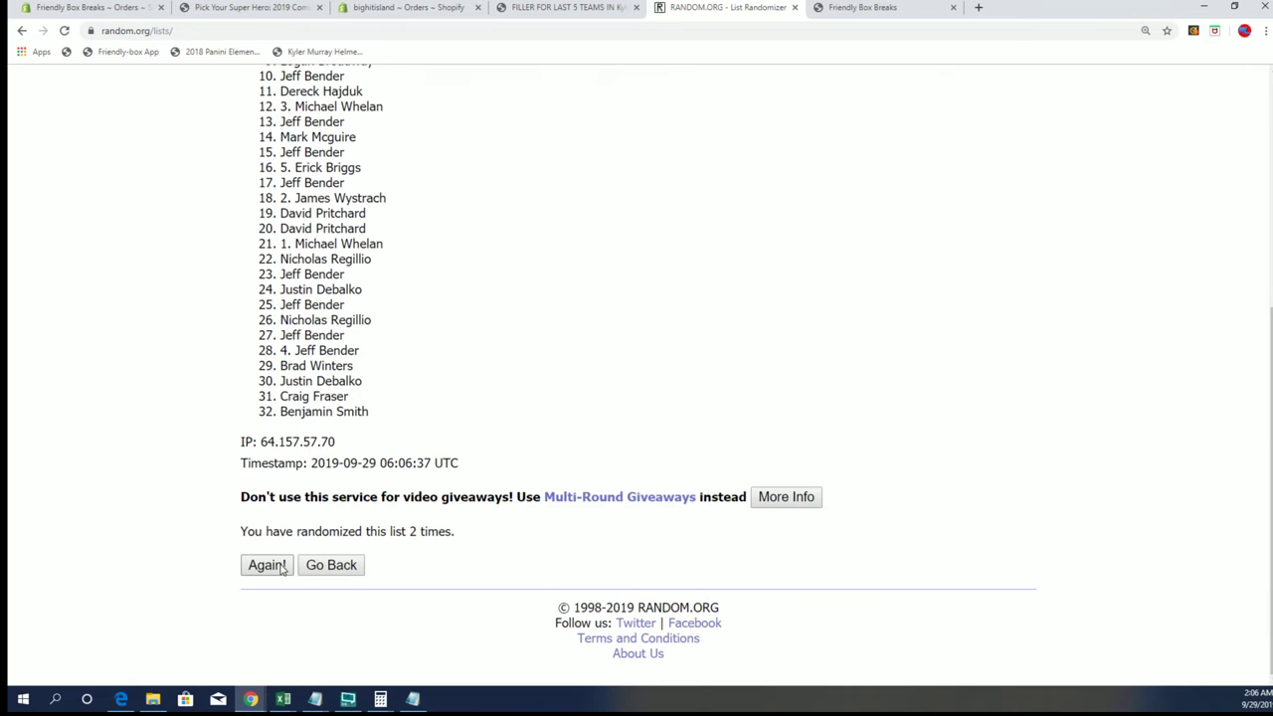
click(267, 565)
scroll(263, 527, down, 3)
click(267, 565)
scroll(263, 592, down, 4)
click(266, 565)
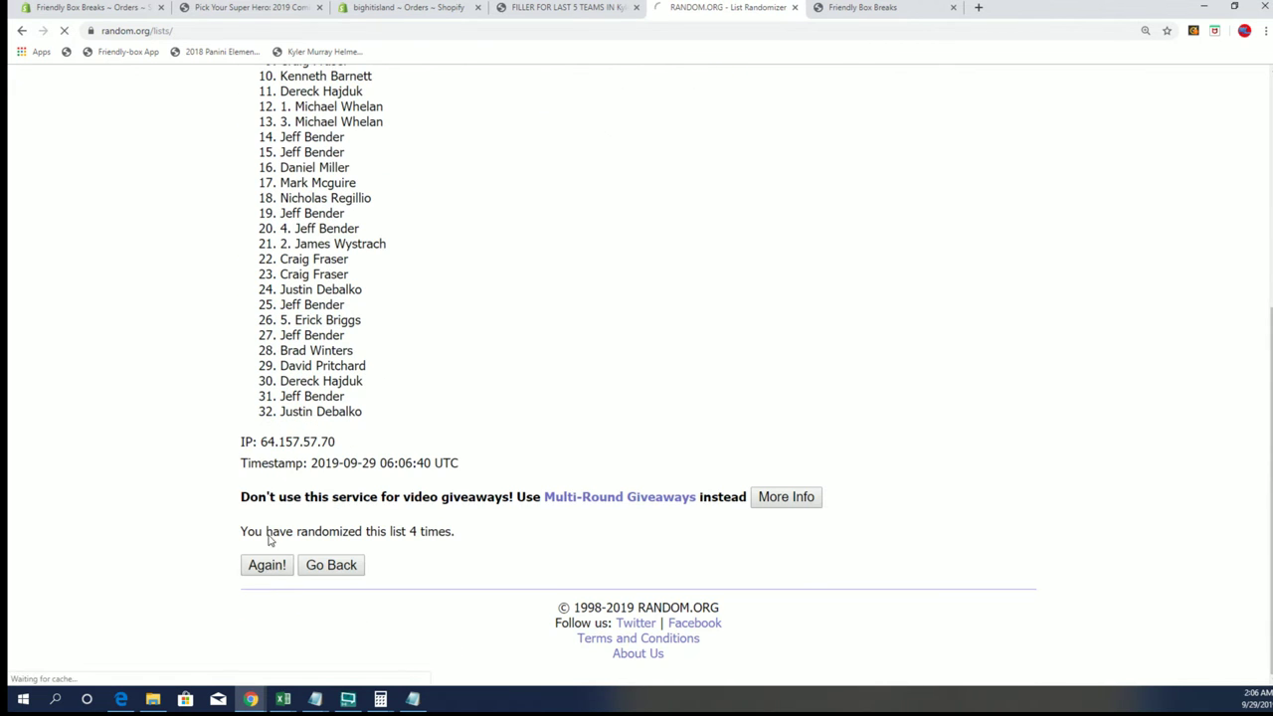
scroll(269, 586, down, 4)
click(266, 625)
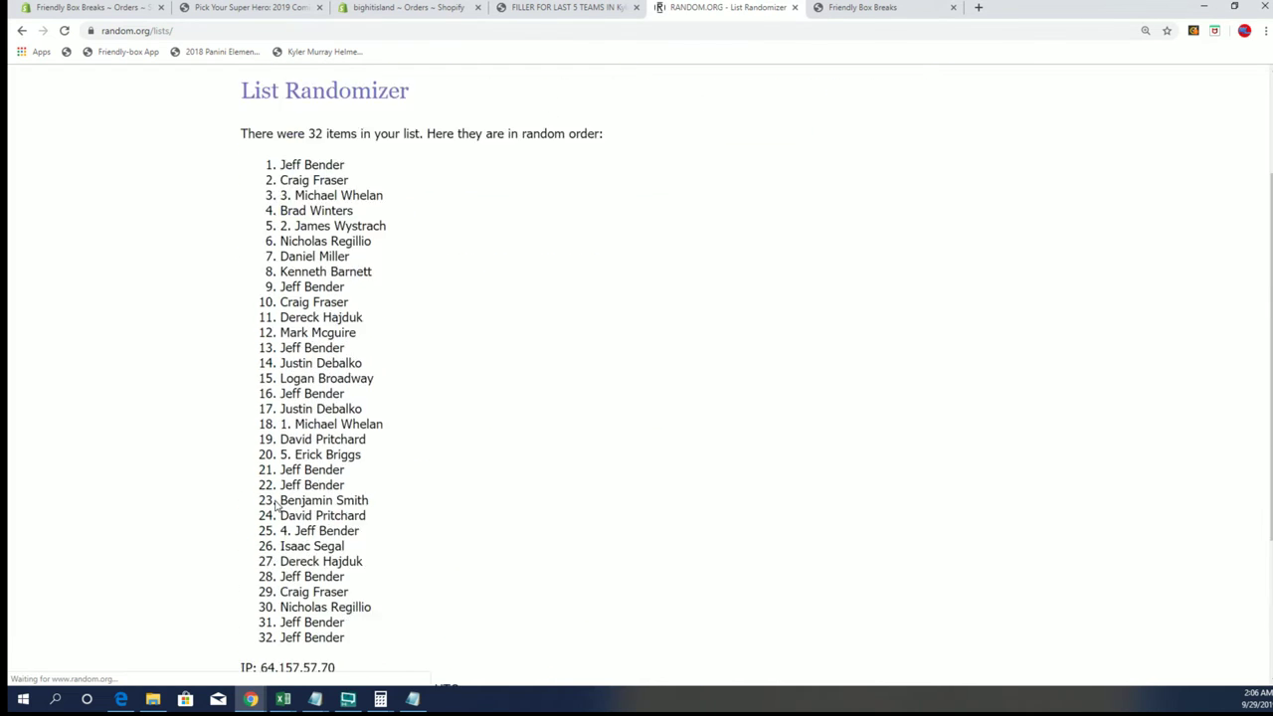
scroll(274, 621, down, 3)
click(267, 566)
scroll(418, 387, down, 2)
scroll(418, 387, down, 1)
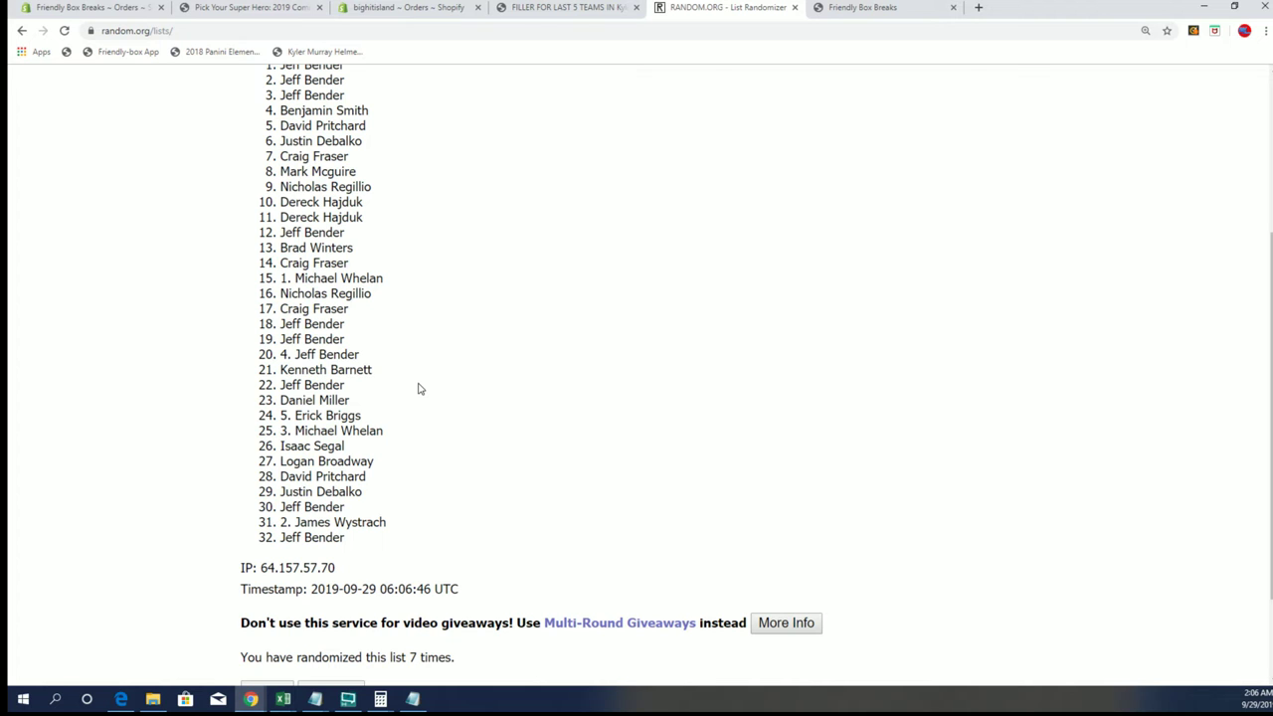
scroll(614, 349, down, 2)
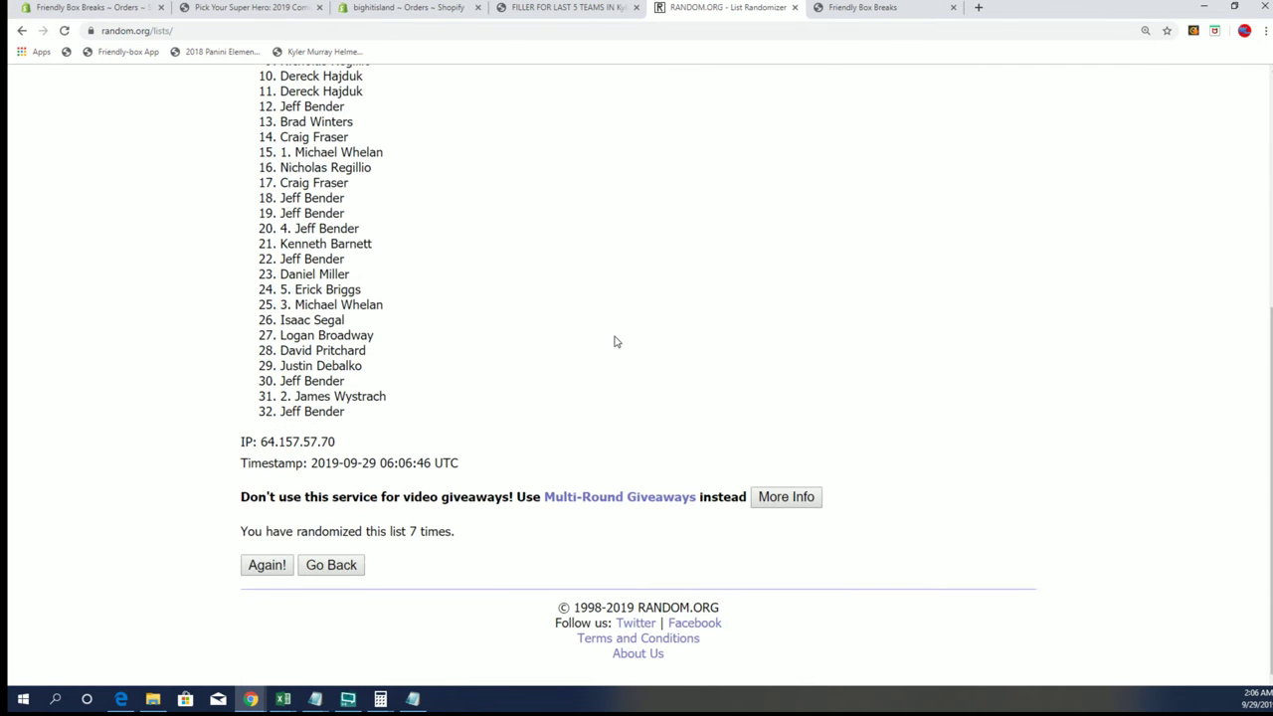
scroll(609, 338, up, 4)
scroll(605, 336, down, 4)
click(266, 565)
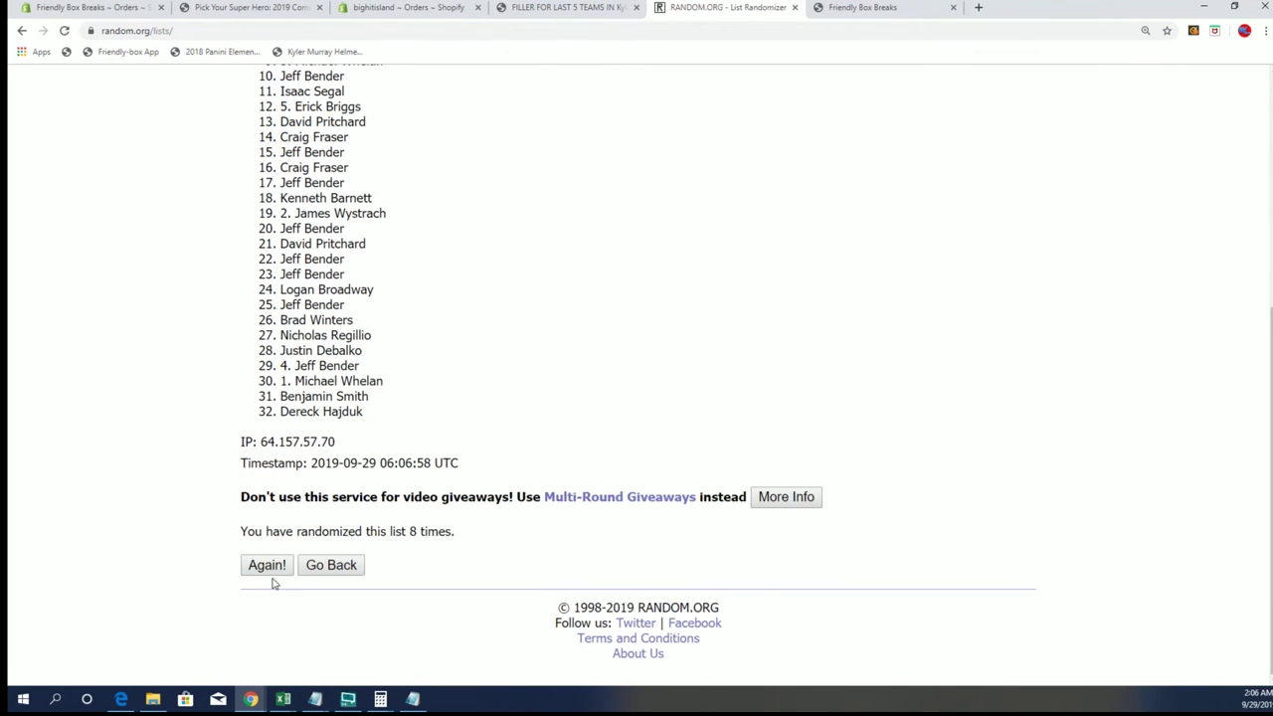
click(266, 567)
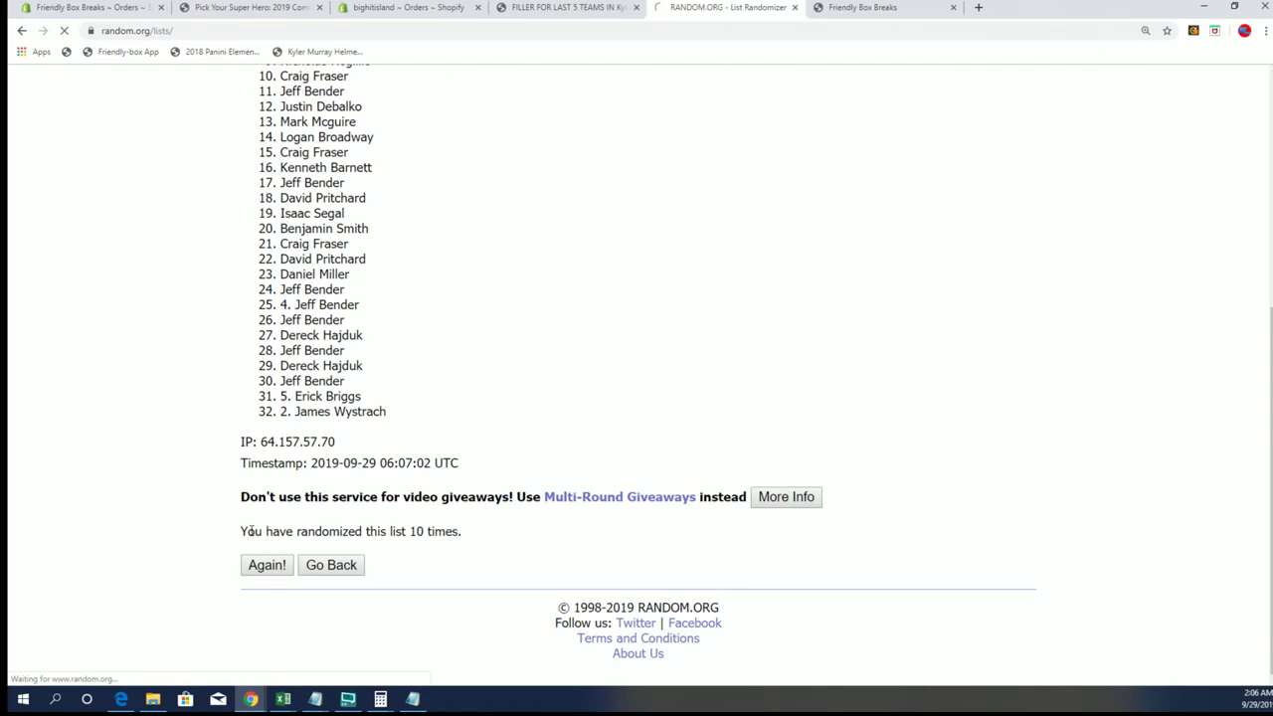
click(260, 560)
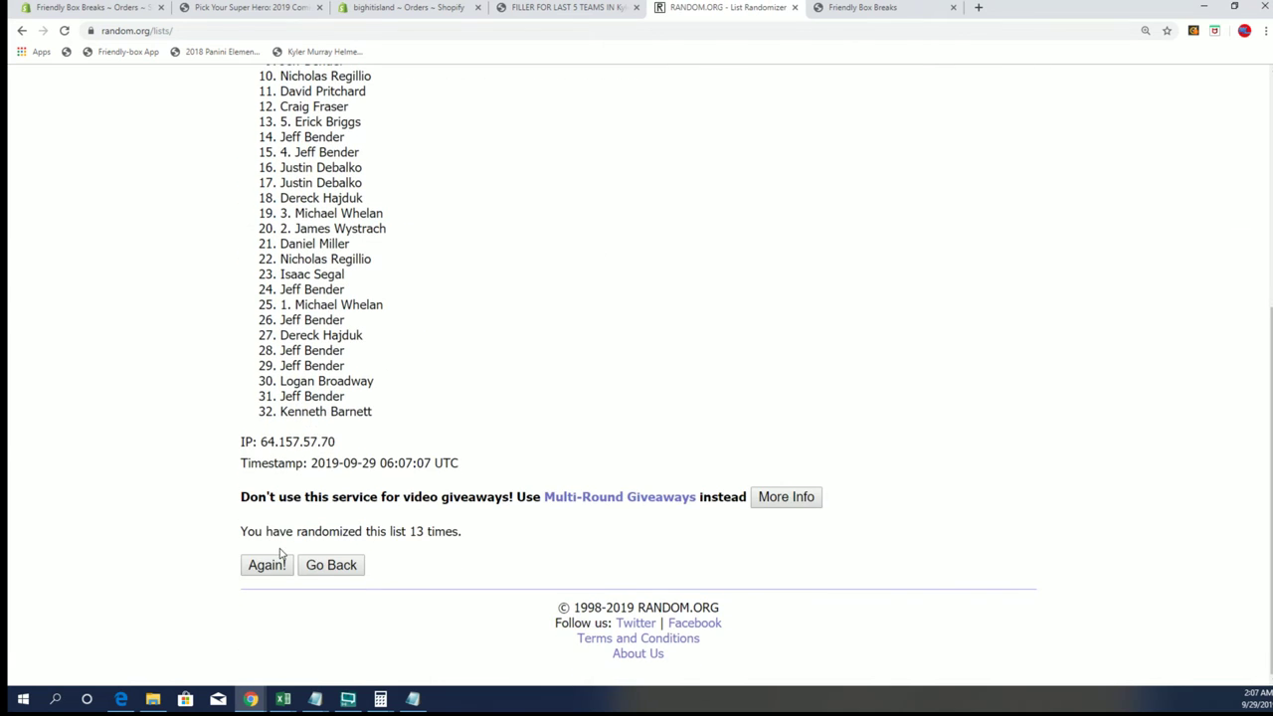
click(266, 565)
scroll(634, 395, down, 2)
scroll(636, 375, down, 3)
scroll(637, 375, up, 1)
scroll(636, 375, up, 2)
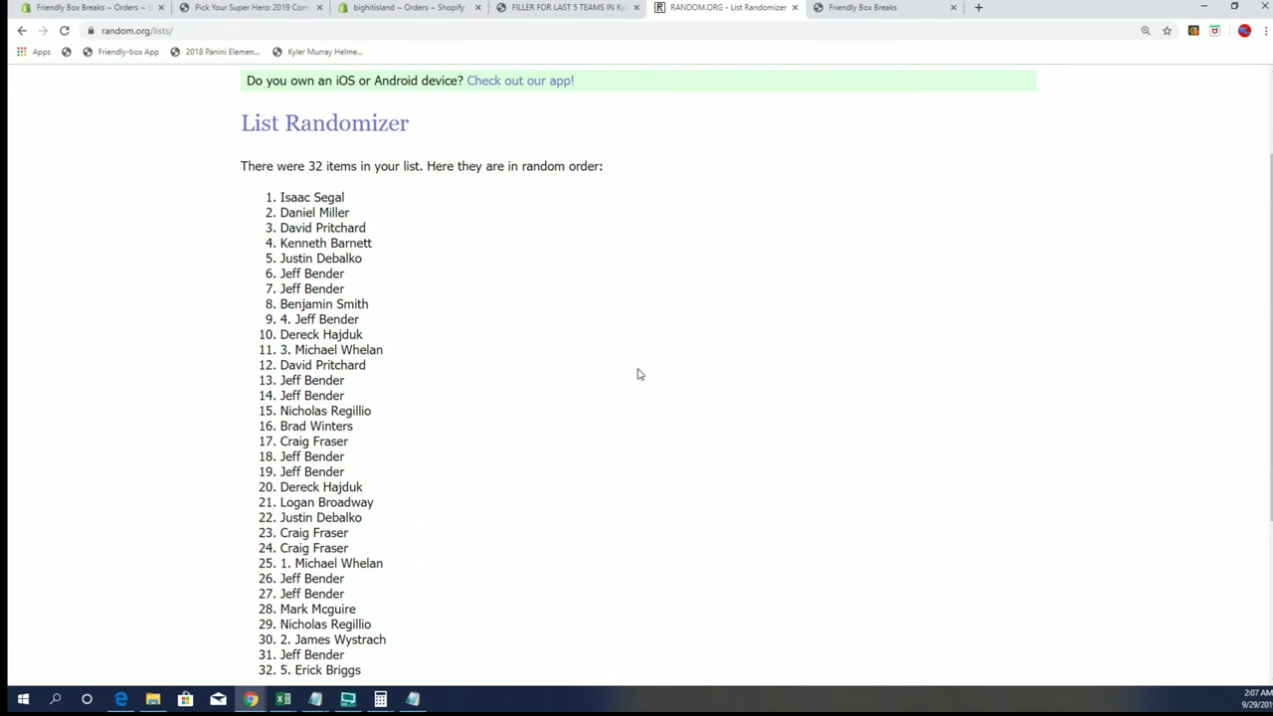
mouse_move(360, 213)
mouse_down()
mouse_move(282, 197)
mouse_move(345, 196)
mouse_up()
click(390, 189)
click(282, 197)
right_click(346, 197)
click(356, 212)
- Open the Kyler Murray Helmet Series BHIFBPYT122 product from the BigHitIsland catalog
click(550, 7)
scroll(650, 225, up, 5)
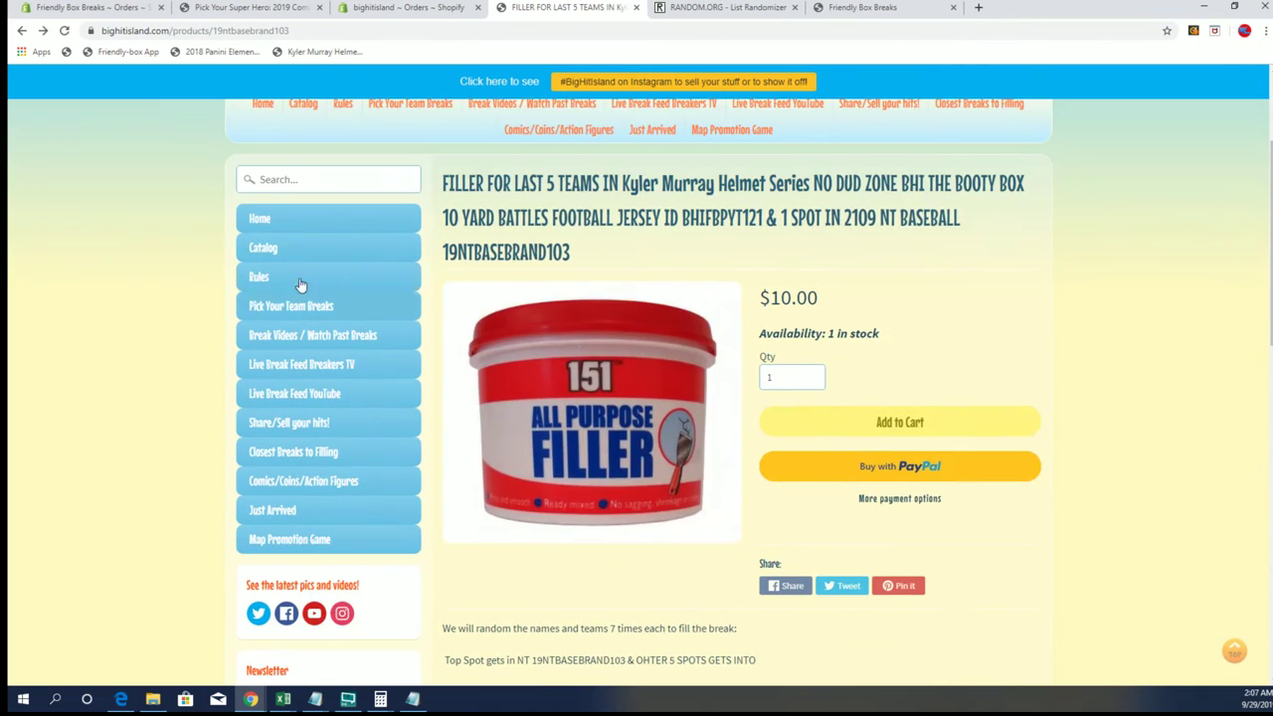
click(313, 250)
scroll(822, 332, down, 5)
scroll(795, 348, down, 5)
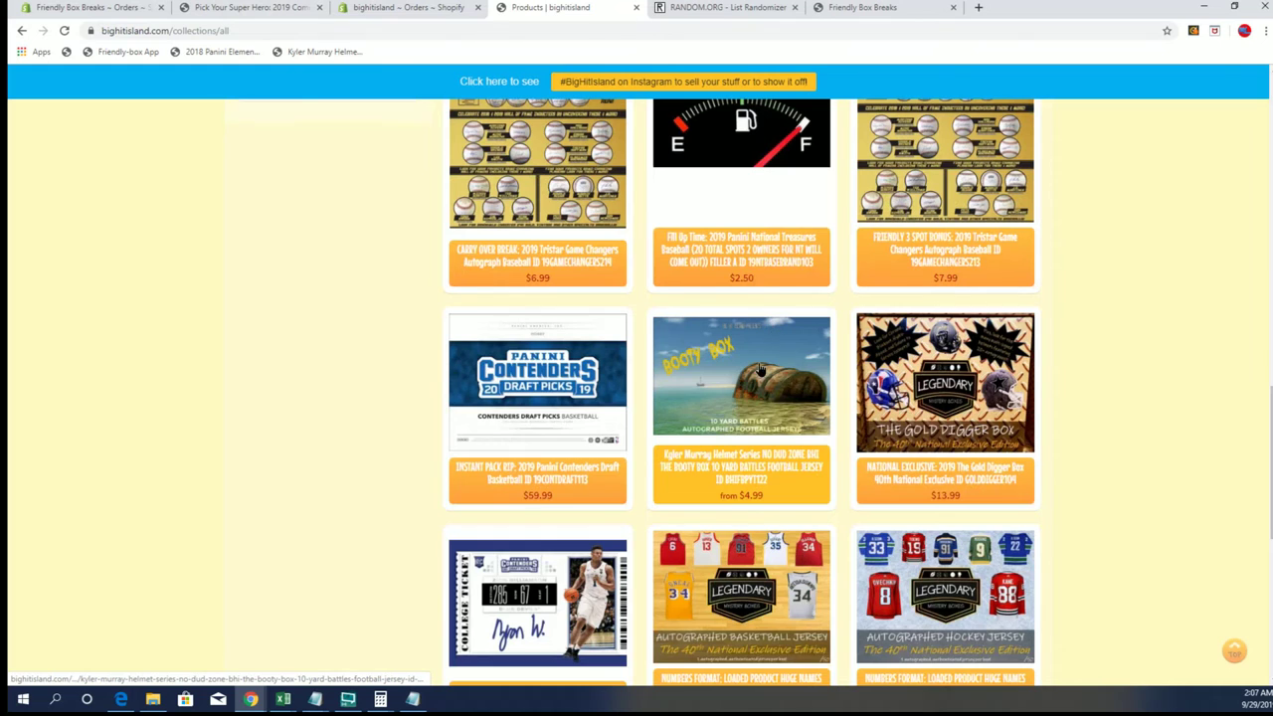
click(761, 368)
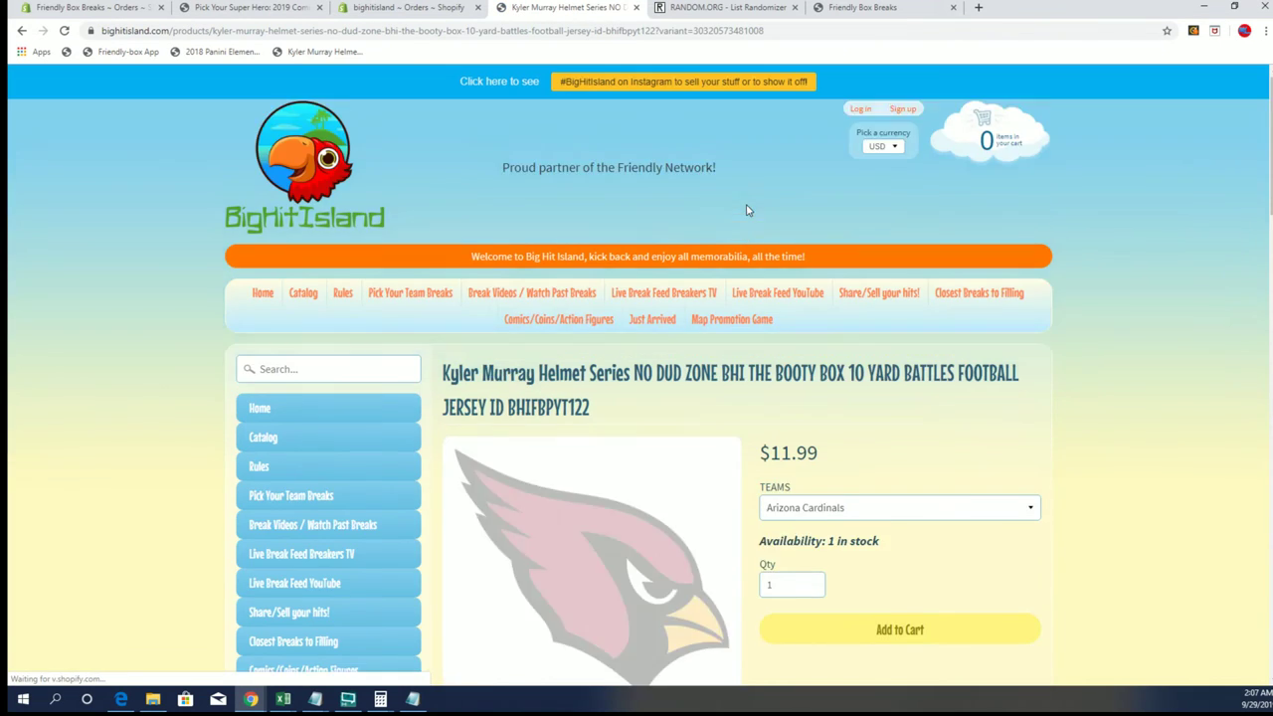
scroll(747, 208, down, 5)
scroll(748, 210, down, 5)
scroll(748, 210, down, 3)
scroll(748, 210, down, 2)
scroll(748, 210, down, 1)
scroll(748, 210, up, 2)
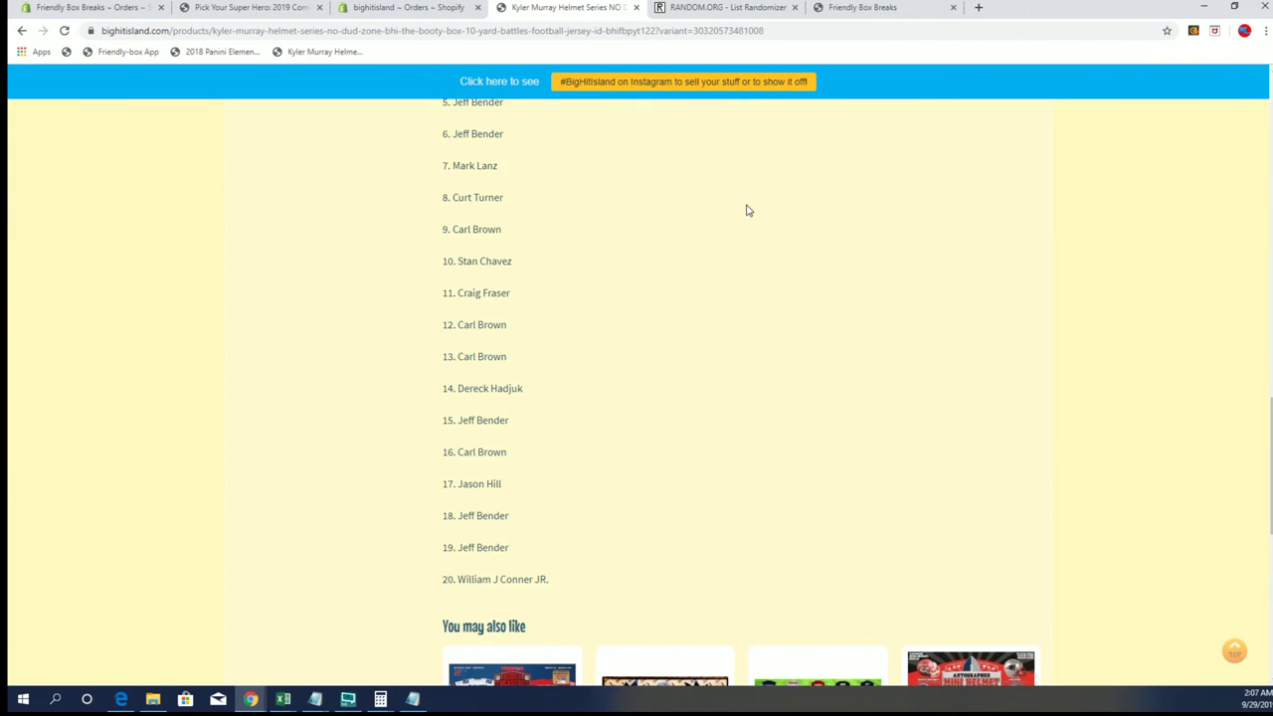
scroll(747, 208, up, 1)
scroll(741, 229, up, 1)
scroll(741, 230, up, 2)
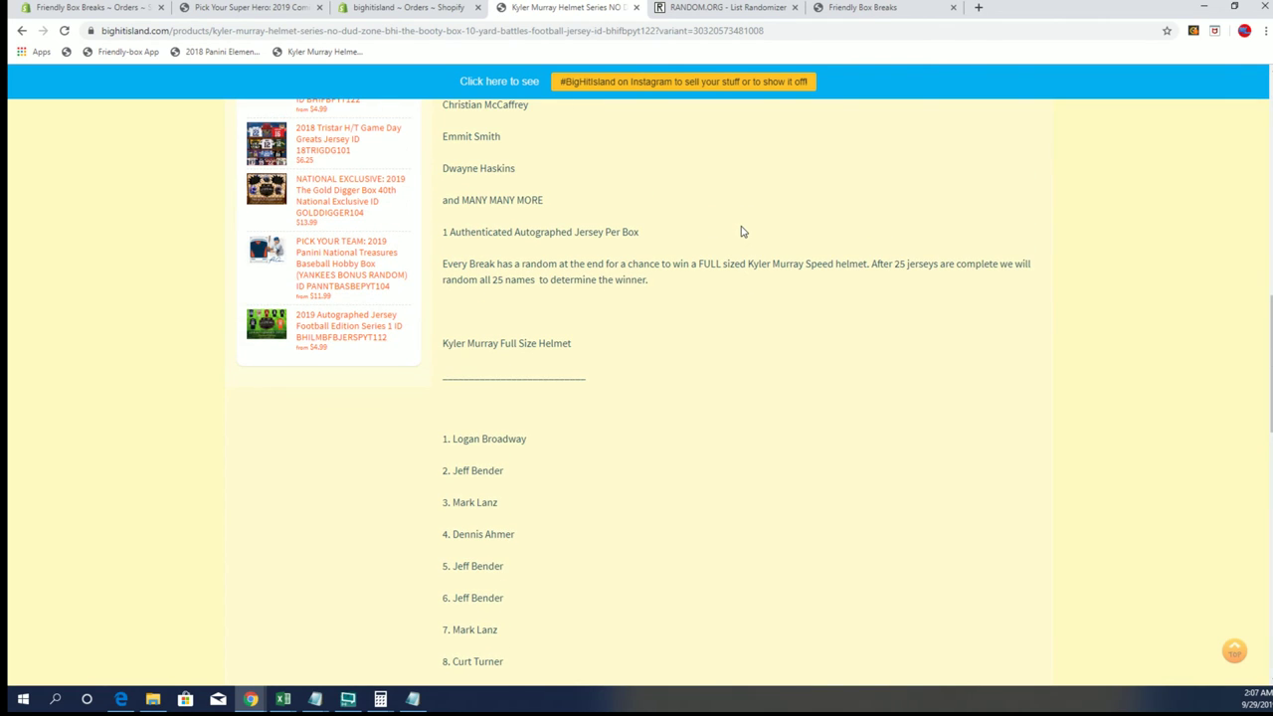
scroll(741, 231, down, 1)
scroll(741, 230, up, 4)
scroll(742, 231, up, 2)
scroll(741, 231, up, 1)
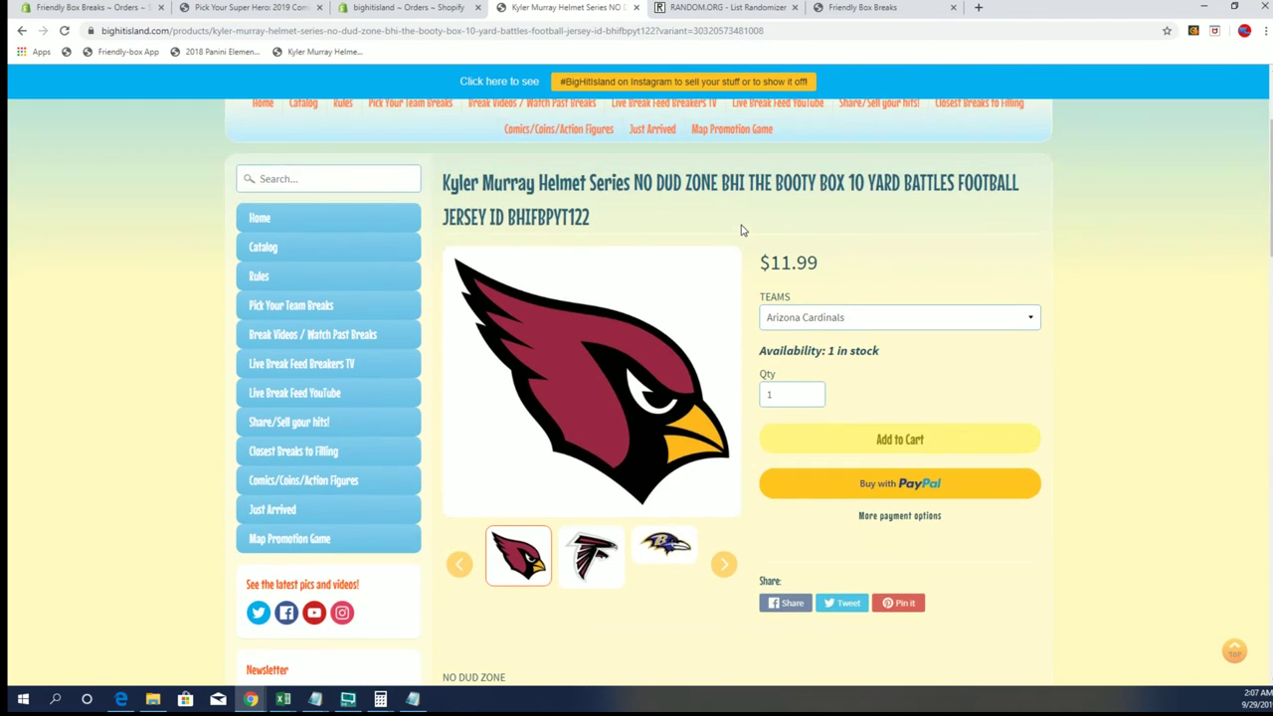
scroll(742, 231, down, 1)
scroll(742, 231, down, 6)
scroll(741, 231, down, 3)
scroll(741, 230, down, 3)
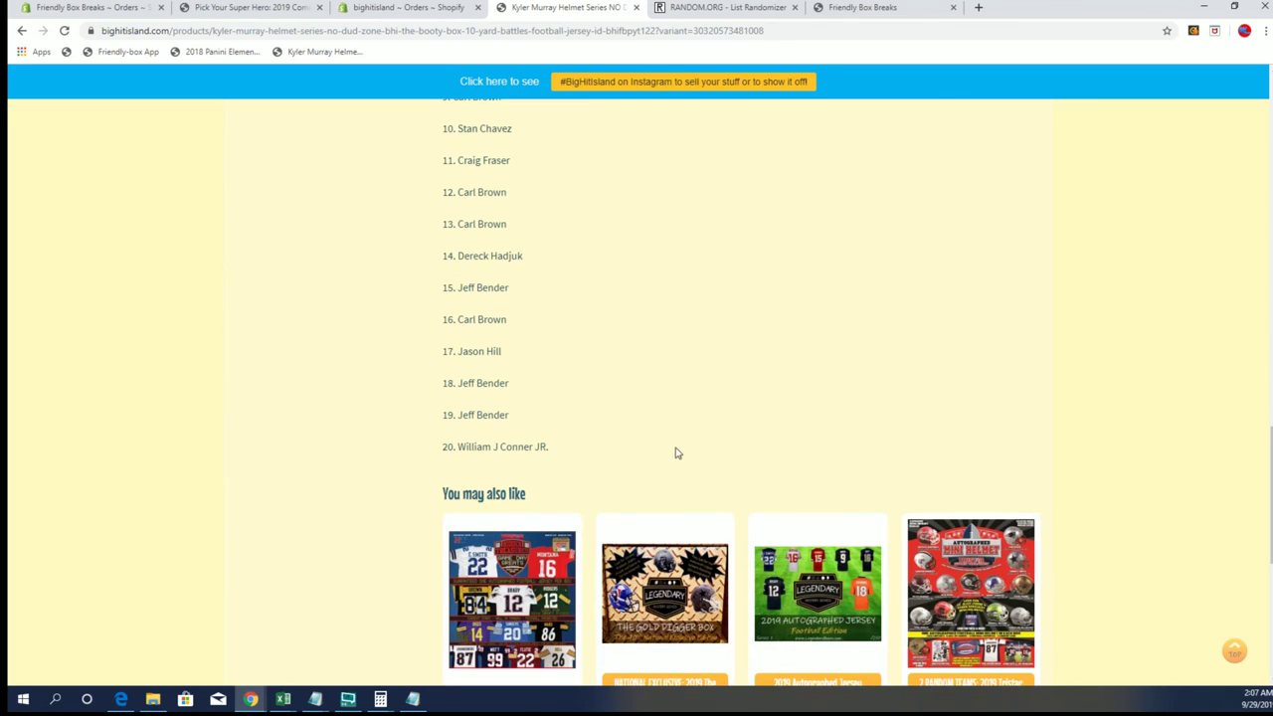